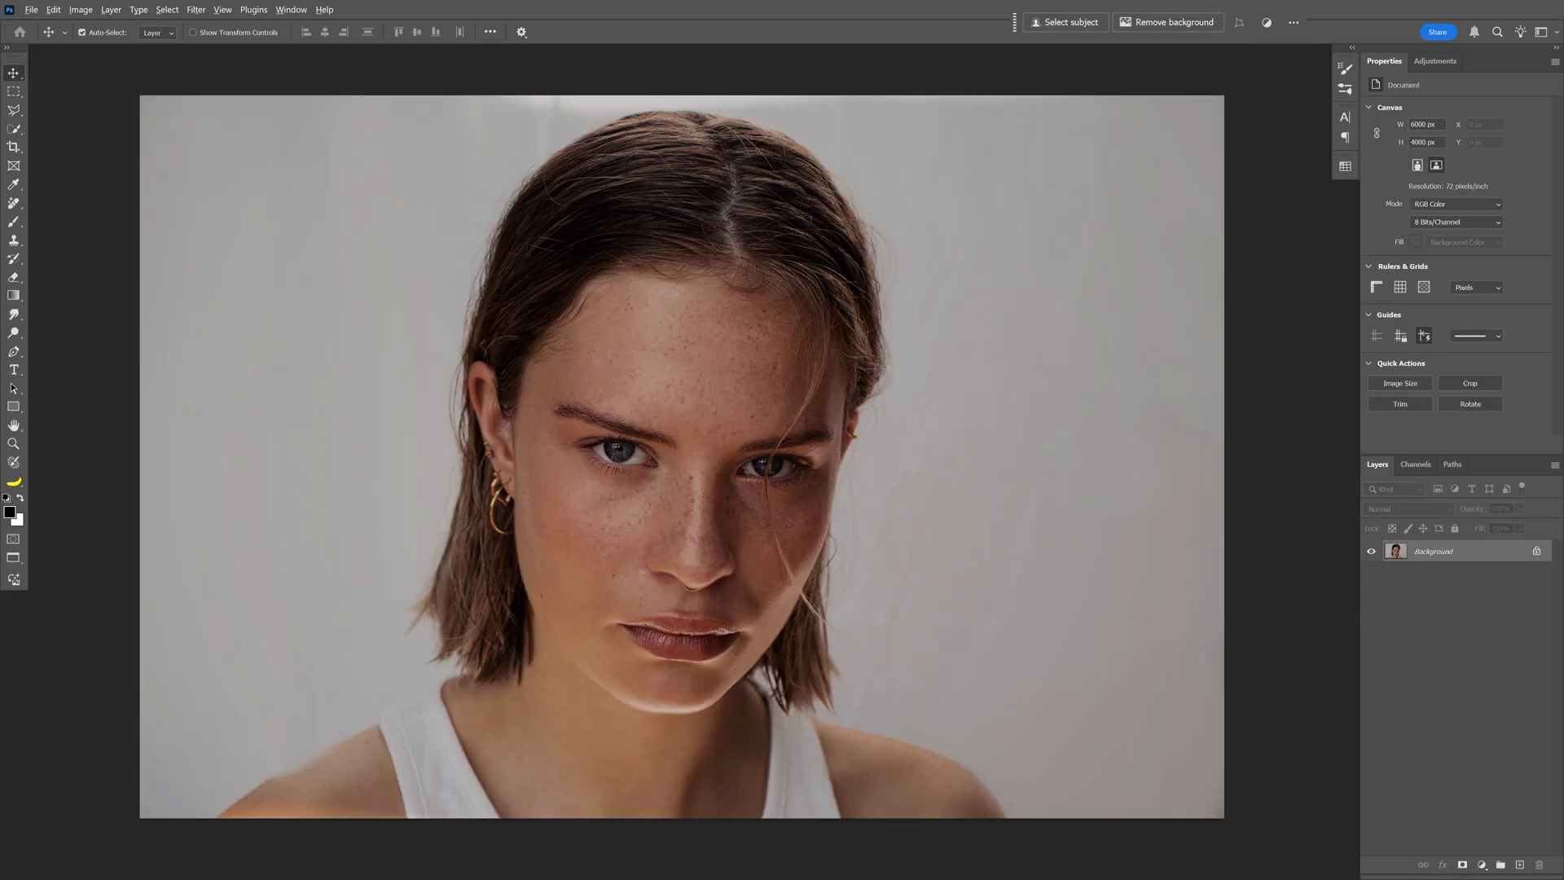
Check the 6000 × 4000 px image size, then apply Auto Tone, Auto Contrast and Auto Color.
{"action": "key", "text": "ctrl+alt+i"}
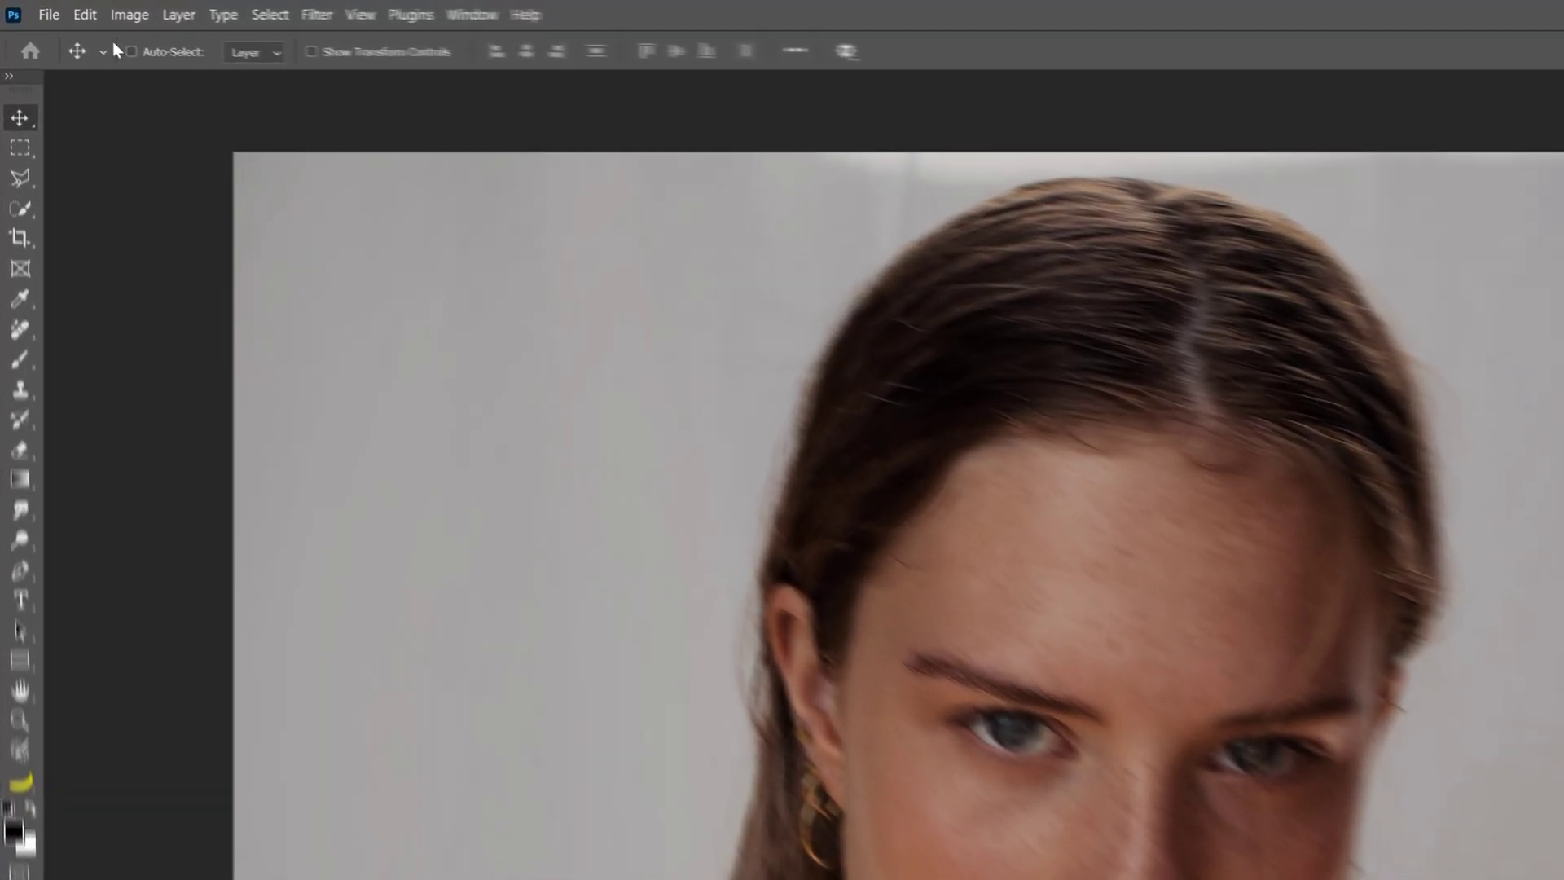
{"action": "left_click", "coordinate": [80, 10]}
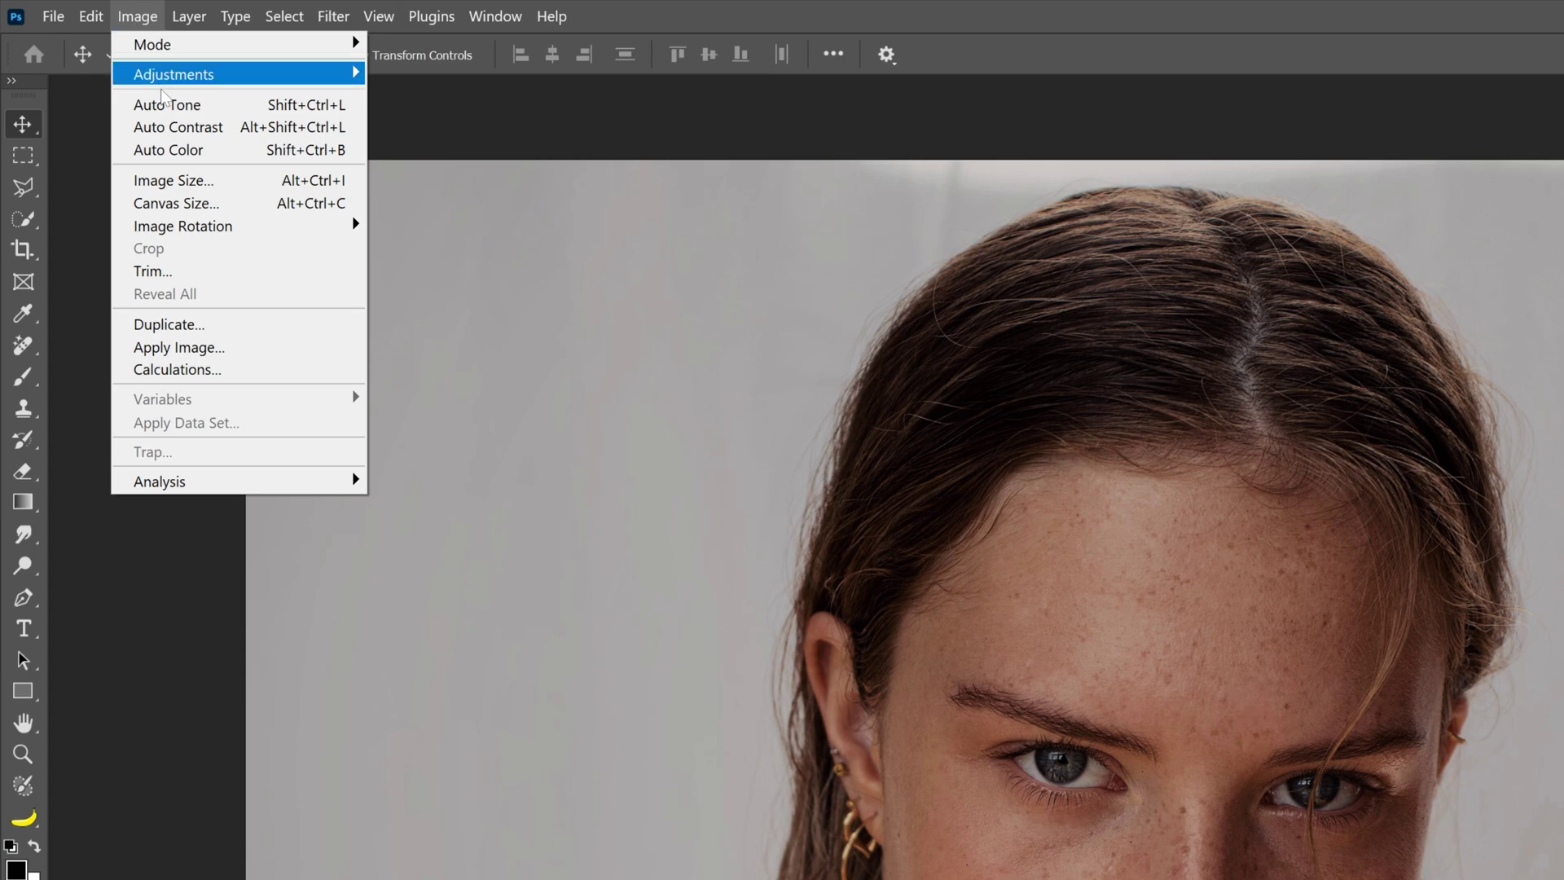
{"action": "left_click", "coordinate": [167, 105]}
{"action": "left_click", "coordinate": [147, 21]}
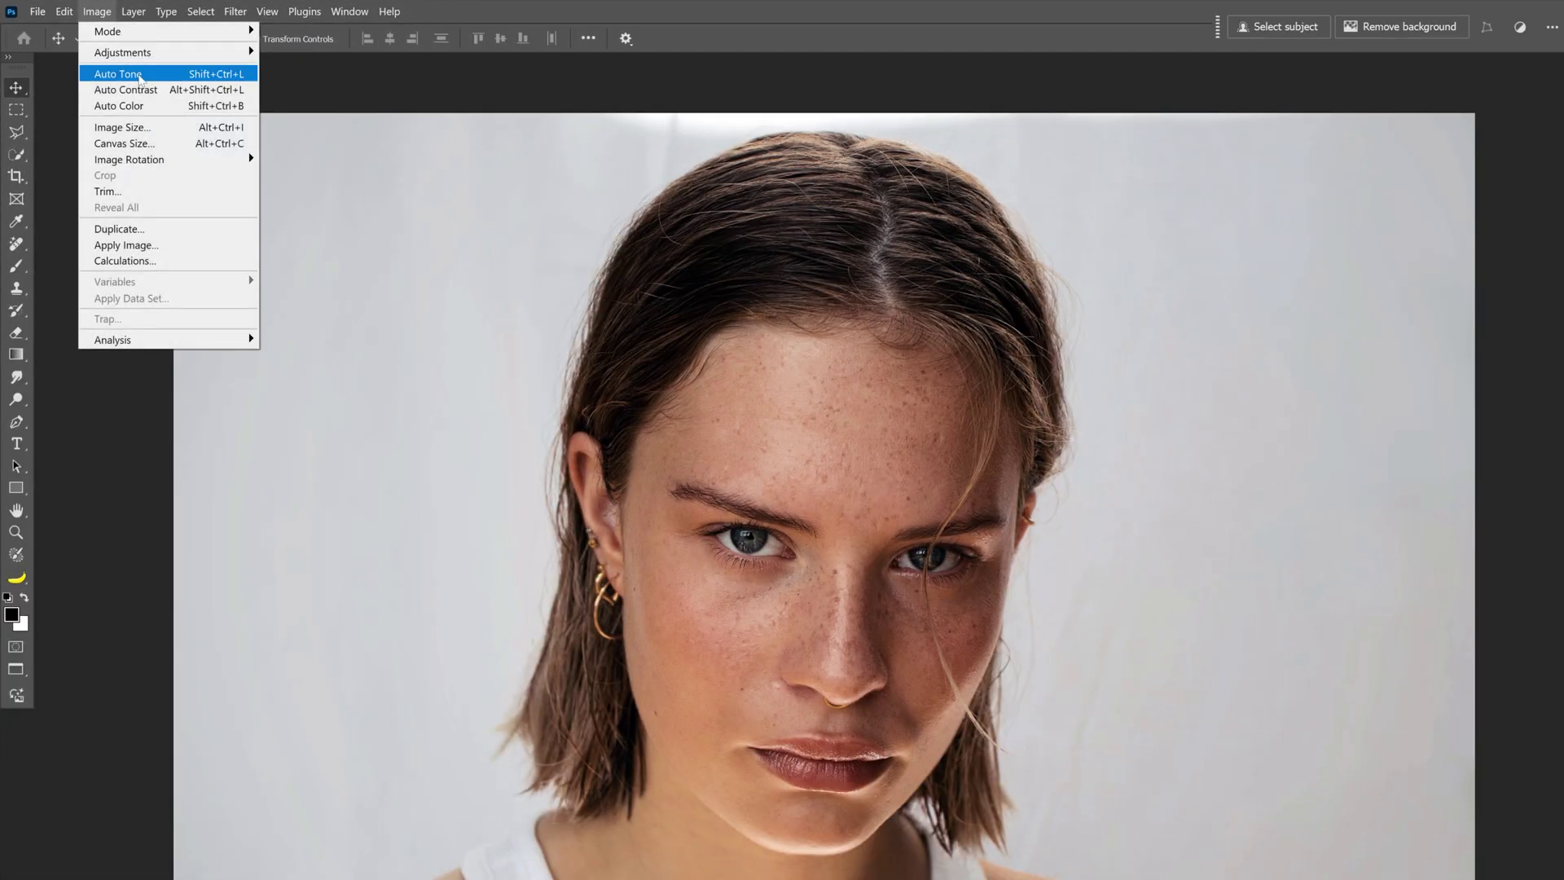
{"action": "left_click", "coordinate": [125, 90]}
{"action": "left_click", "coordinate": [106, 17]}
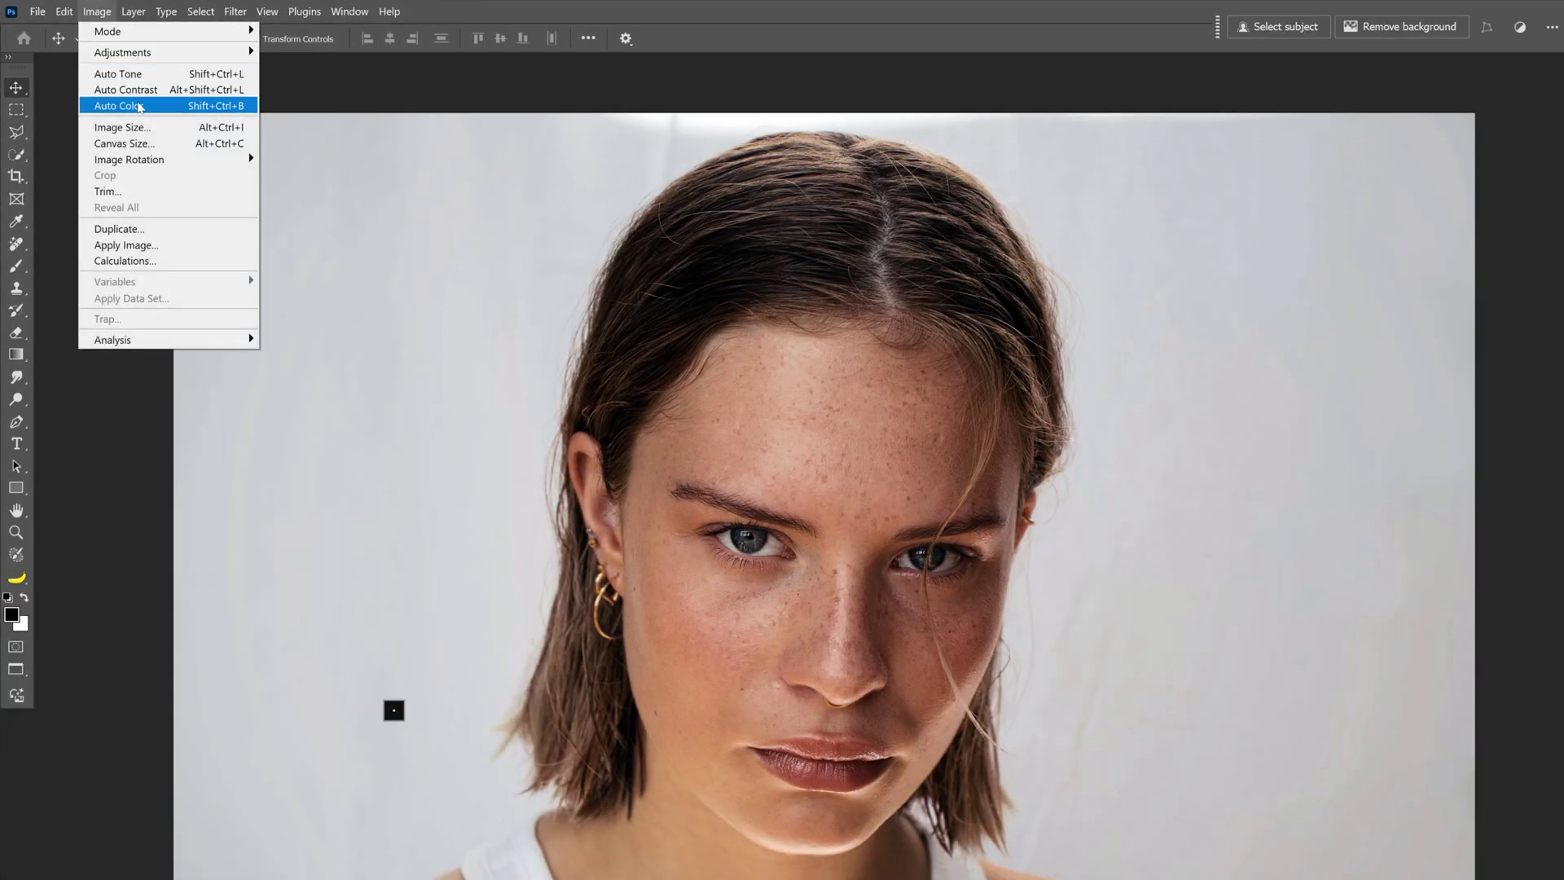
{"action": "left_click", "coordinate": [119, 106]}
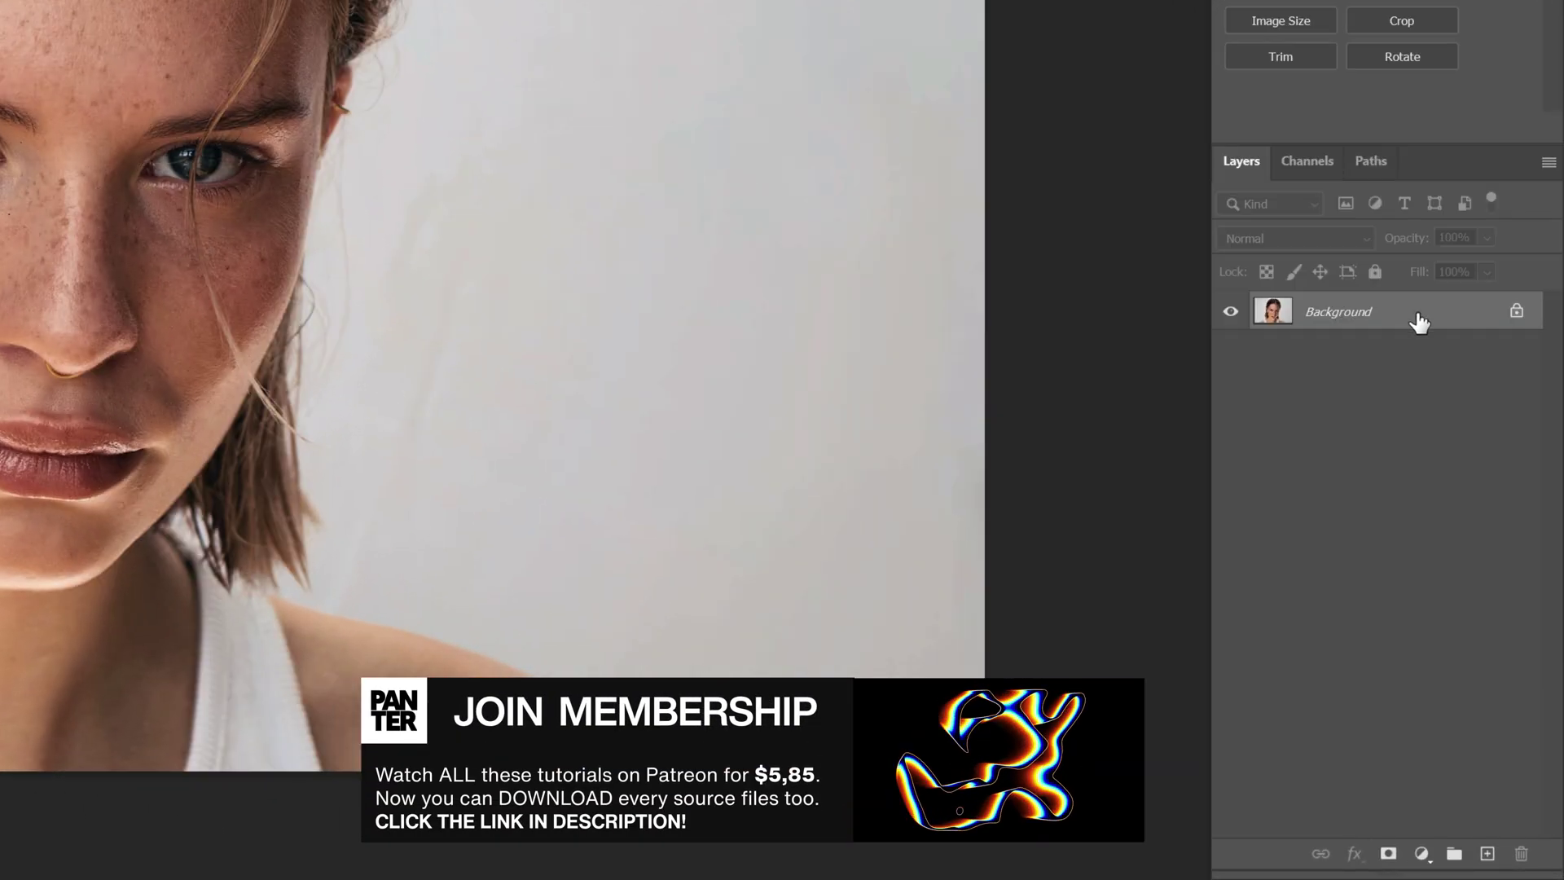
Convert the Background layer to a smart object and apply a gentle S-shaped Curves filter.
{"action": "right_click", "coordinate": [1420, 323]}
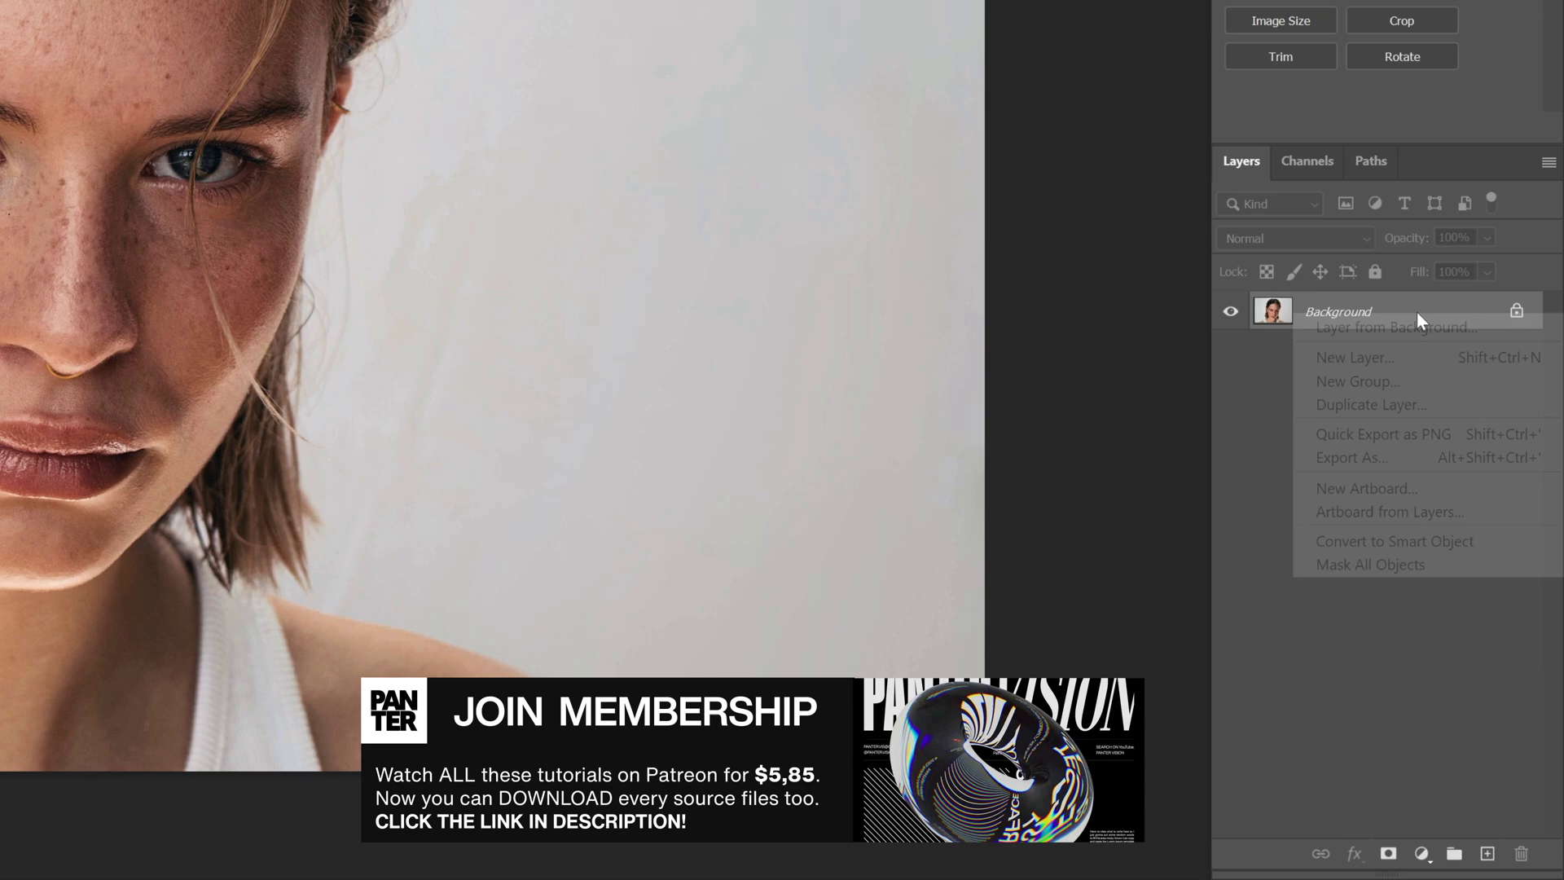
{"action": "left_click", "coordinate": [1463, 541]}
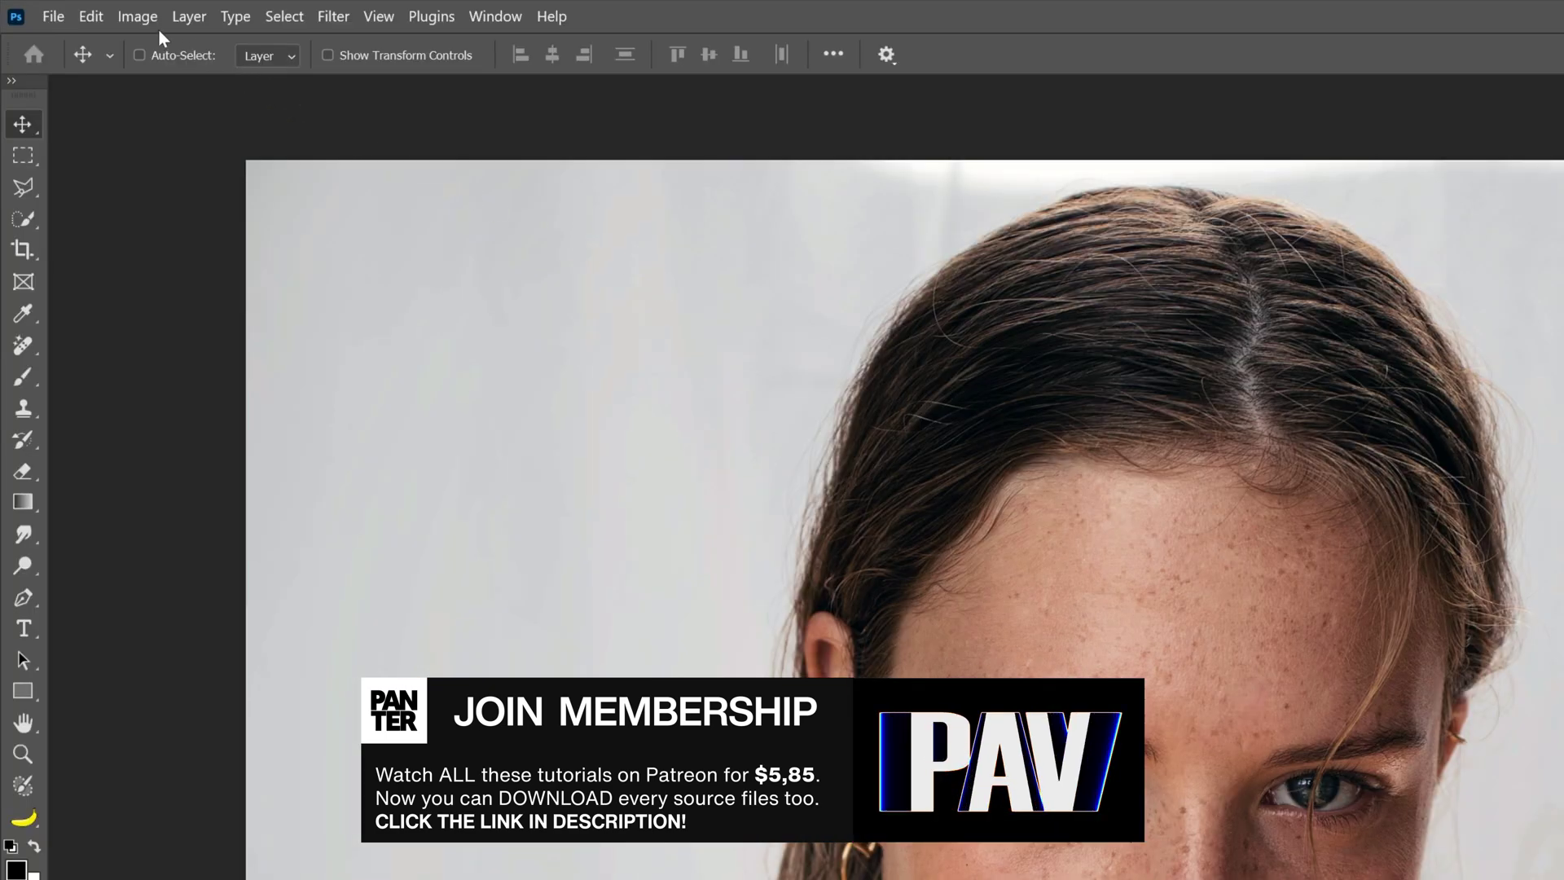
{"action": "left_click", "coordinate": [138, 16]}
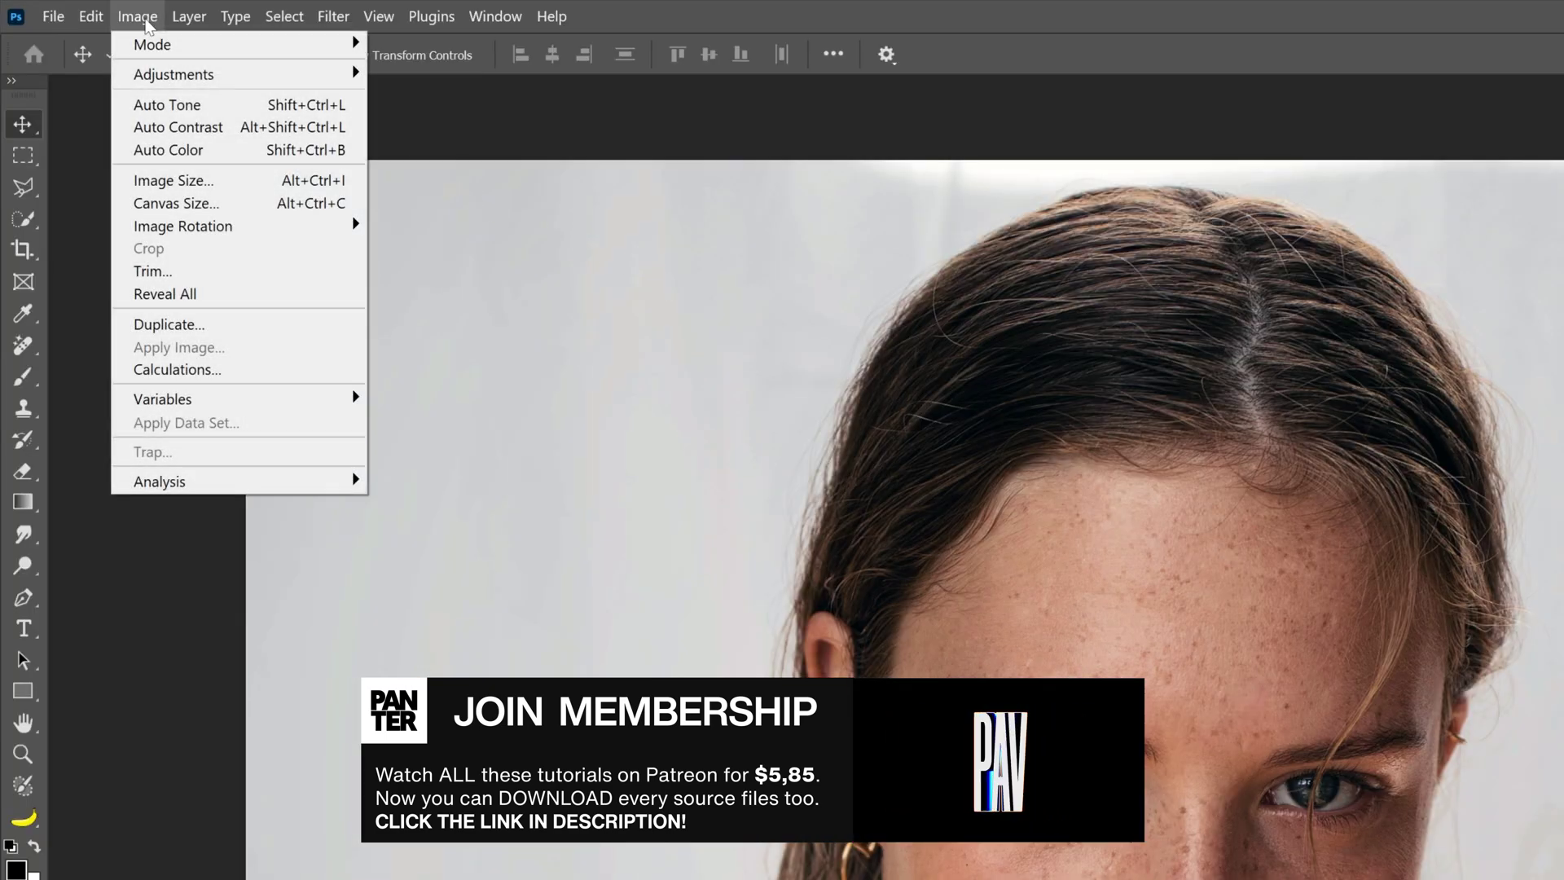
{"action": "mouse_move", "coordinate": [214, 73]}
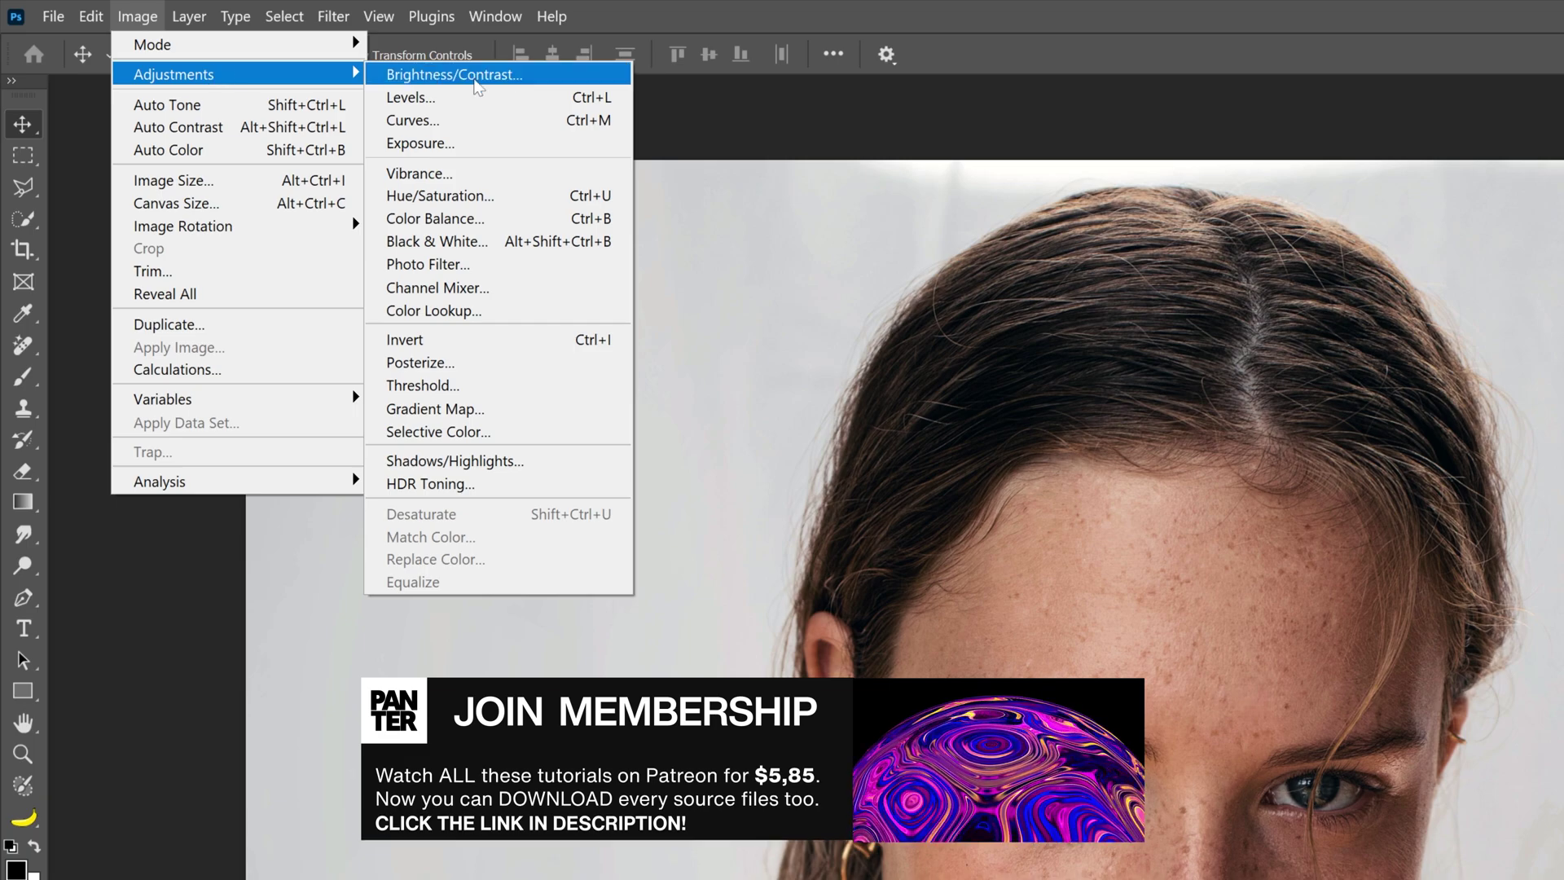
{"action": "left_click", "coordinate": [412, 120]}
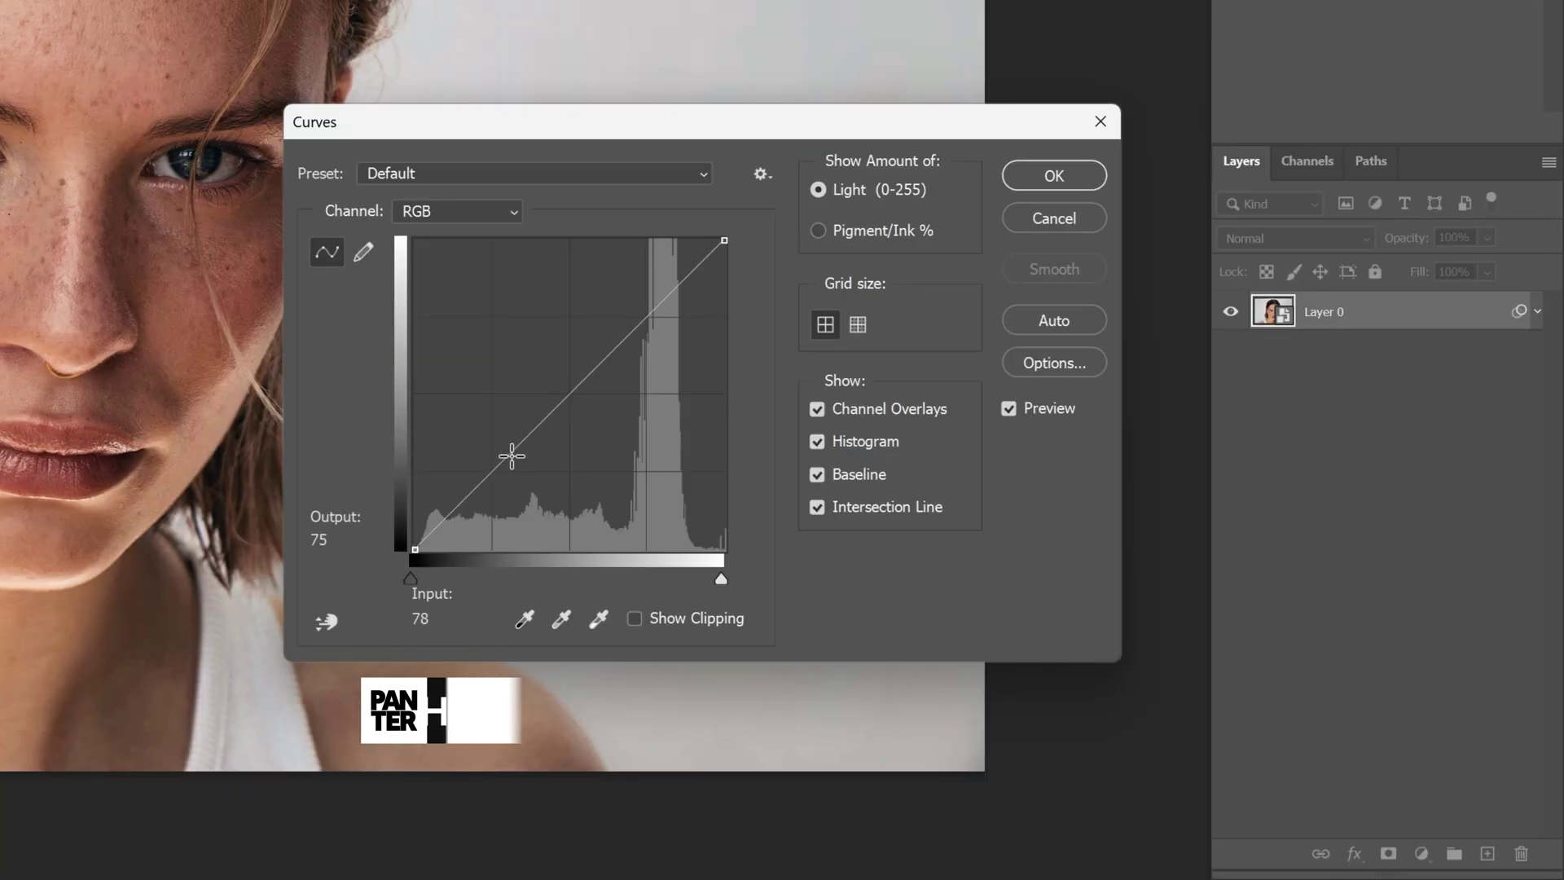
{"action": "left_click", "coordinate": [514, 458]}
{"action": "left_click_drag", "start_coordinate": [634, 335], "coordinate": [633, 323]}
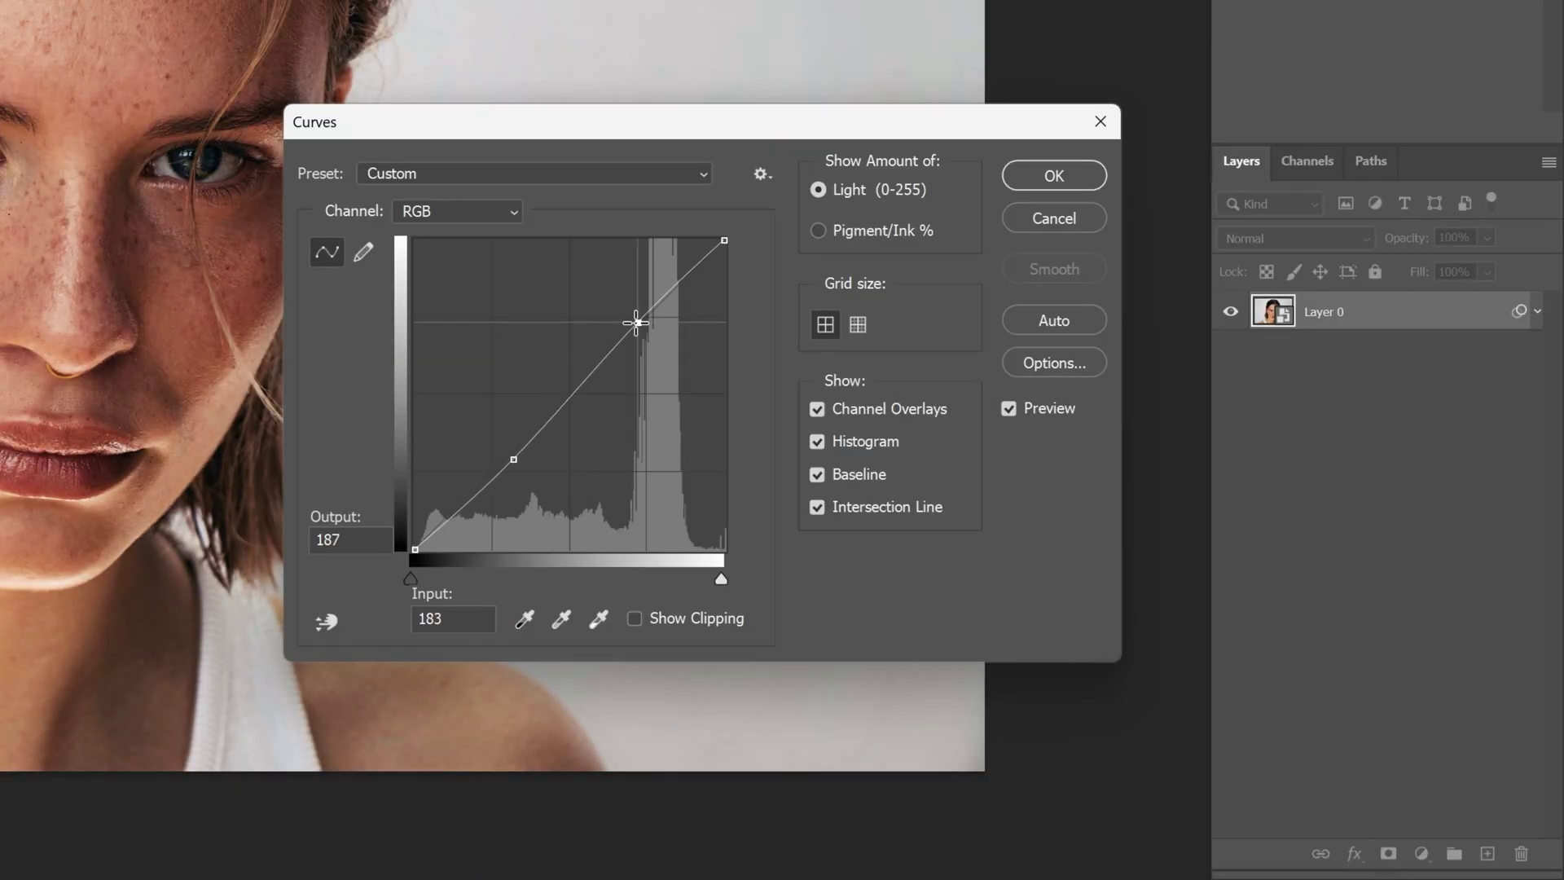
{"action": "left_click_drag", "start_coordinate": [514, 461], "coordinate": [517, 464]}
{"action": "left_click", "coordinate": [1054, 176]}
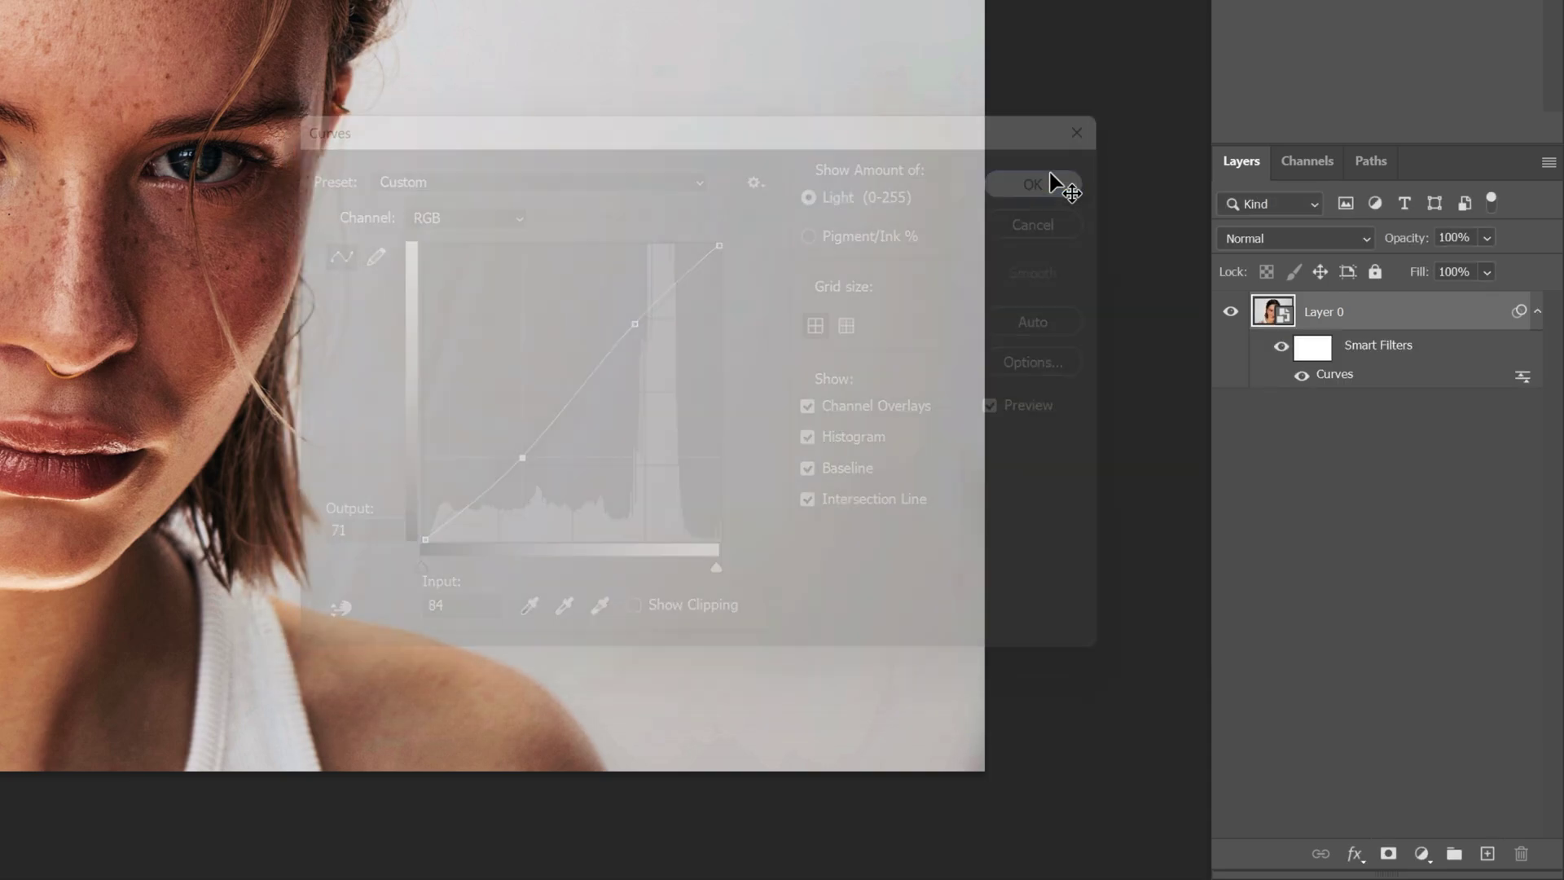
Rename the layer Model and duplicate it as Model copy.
{"action": "type", "text": "Model"}
{"action": "key", "text": "Return"}
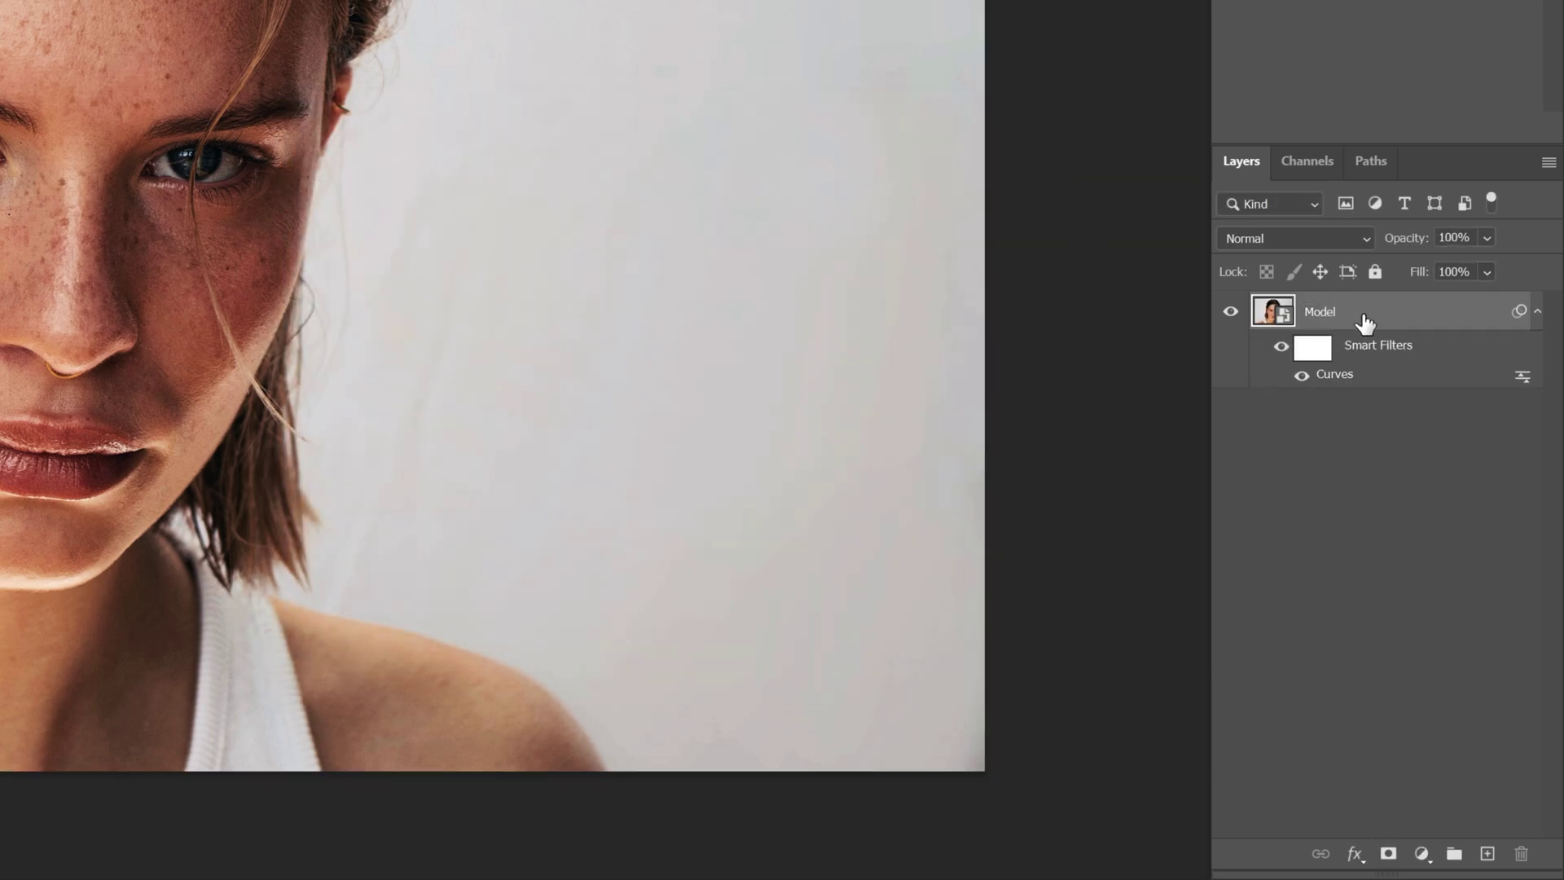
{"action": "key", "text": "ctrl+j"}
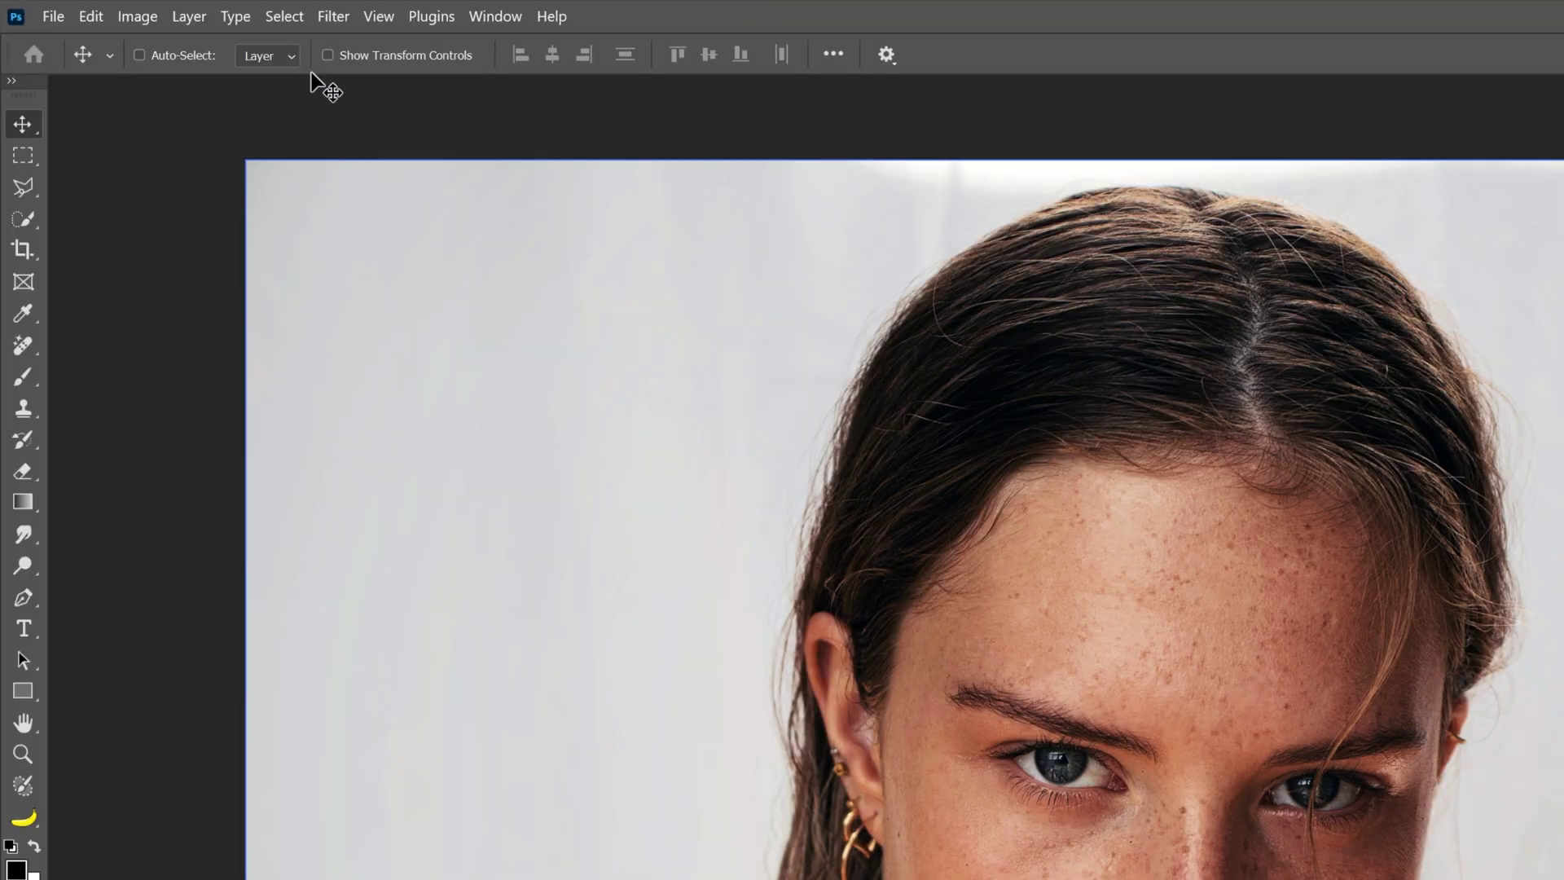
Give Model copy an 18°, 253 px Motion Blur in Screen mode, toggling it to compare.
{"action": "left_click", "coordinate": [334, 16]}
{"action": "mouse_move", "coordinate": [490, 351]}
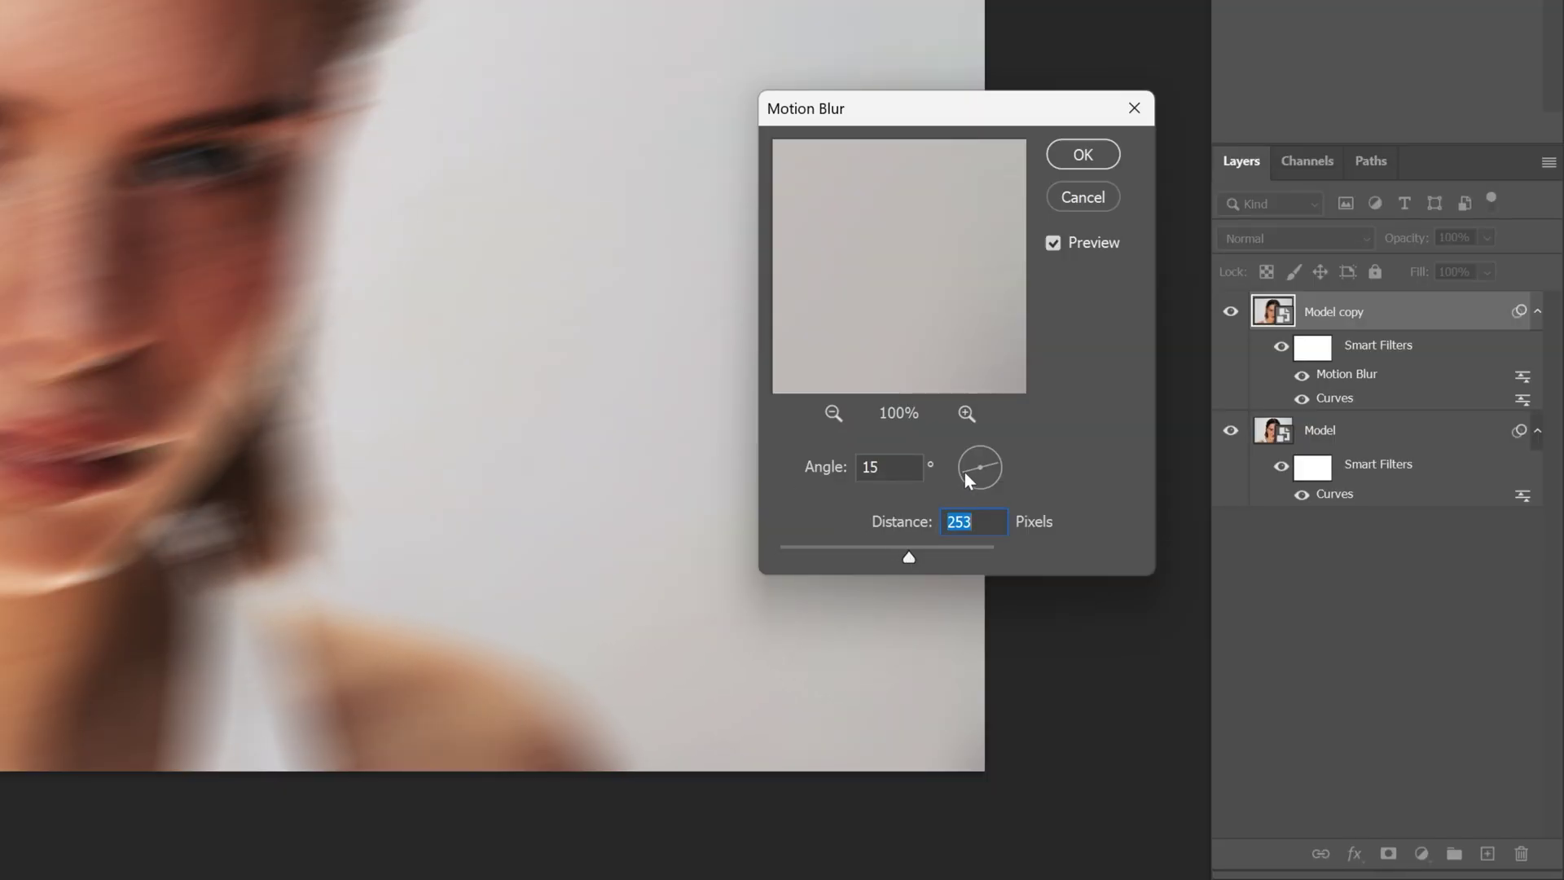
{"action": "left_click_drag", "start_coordinate": [965, 471], "coordinate": [960, 472]}
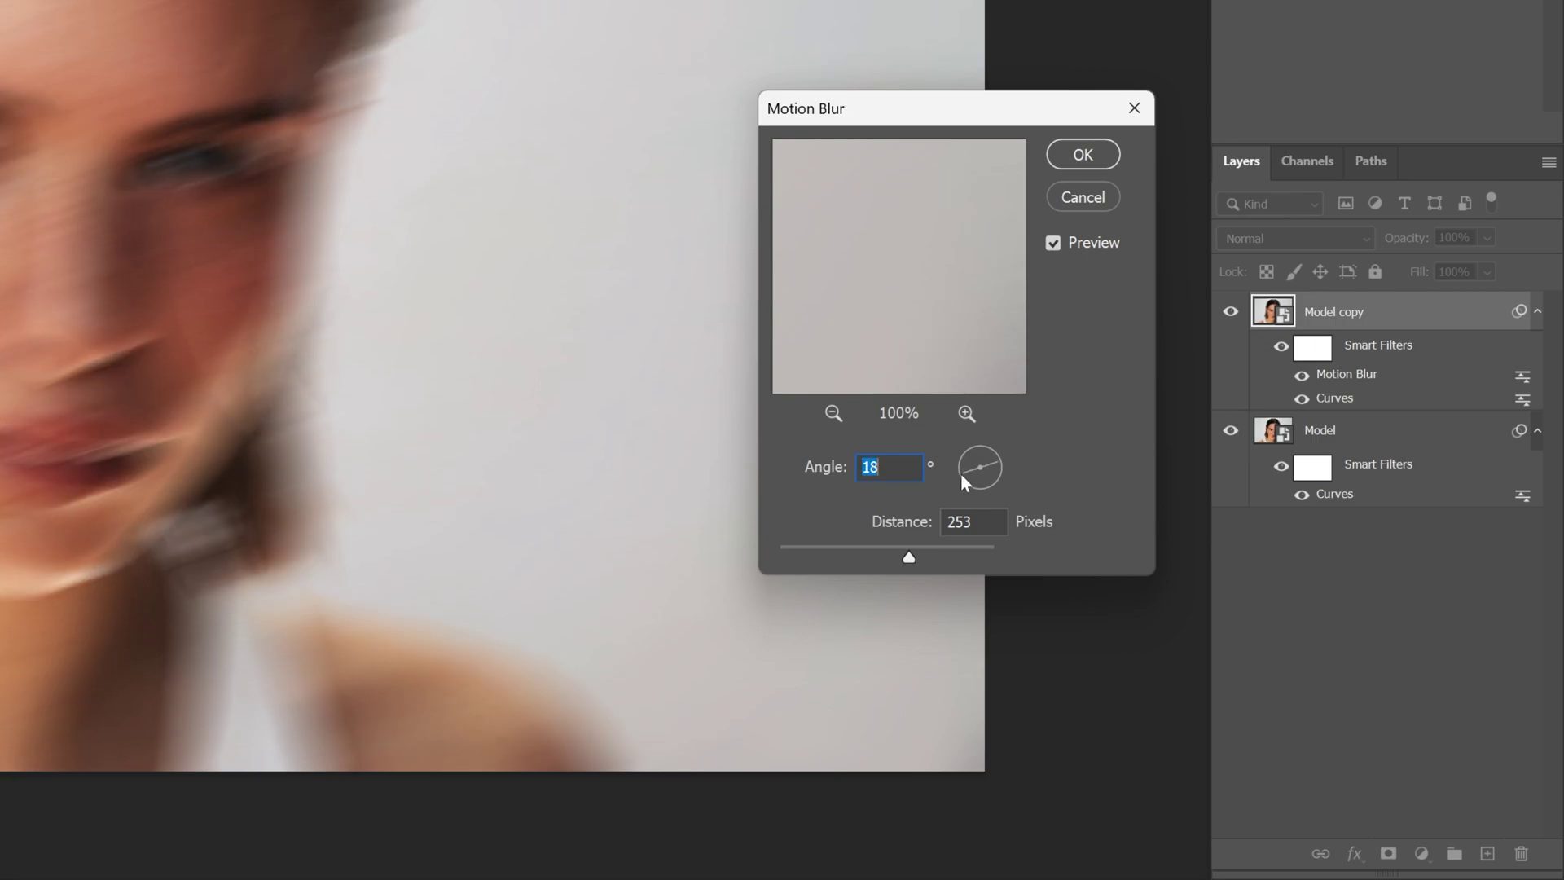
{"action": "left_click", "coordinate": [1096, 156]}
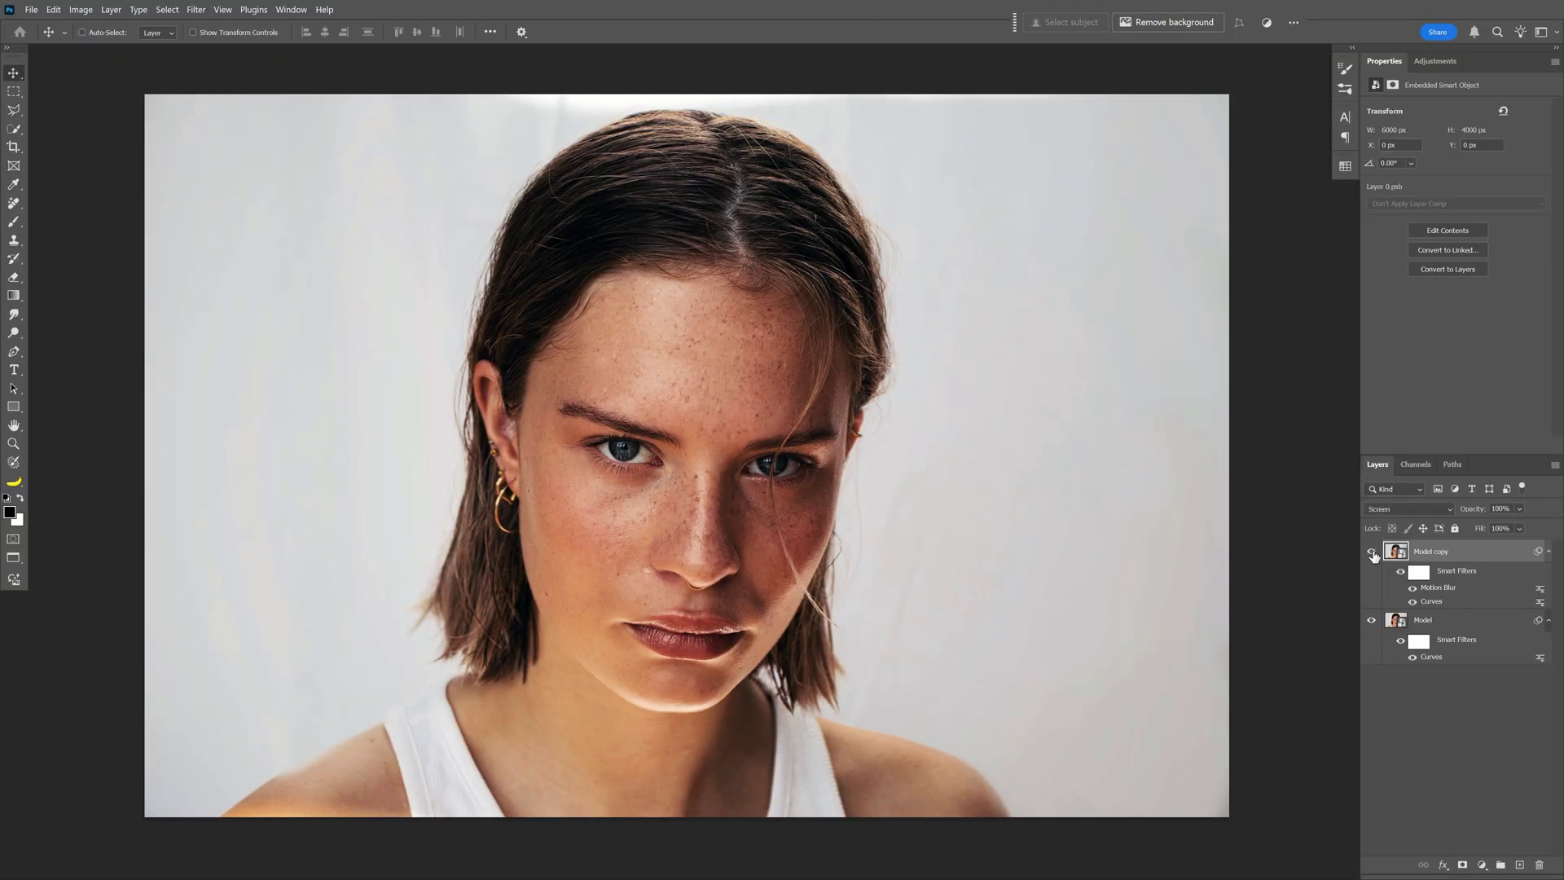
{"action": "left_click", "coordinate": [1372, 553]}
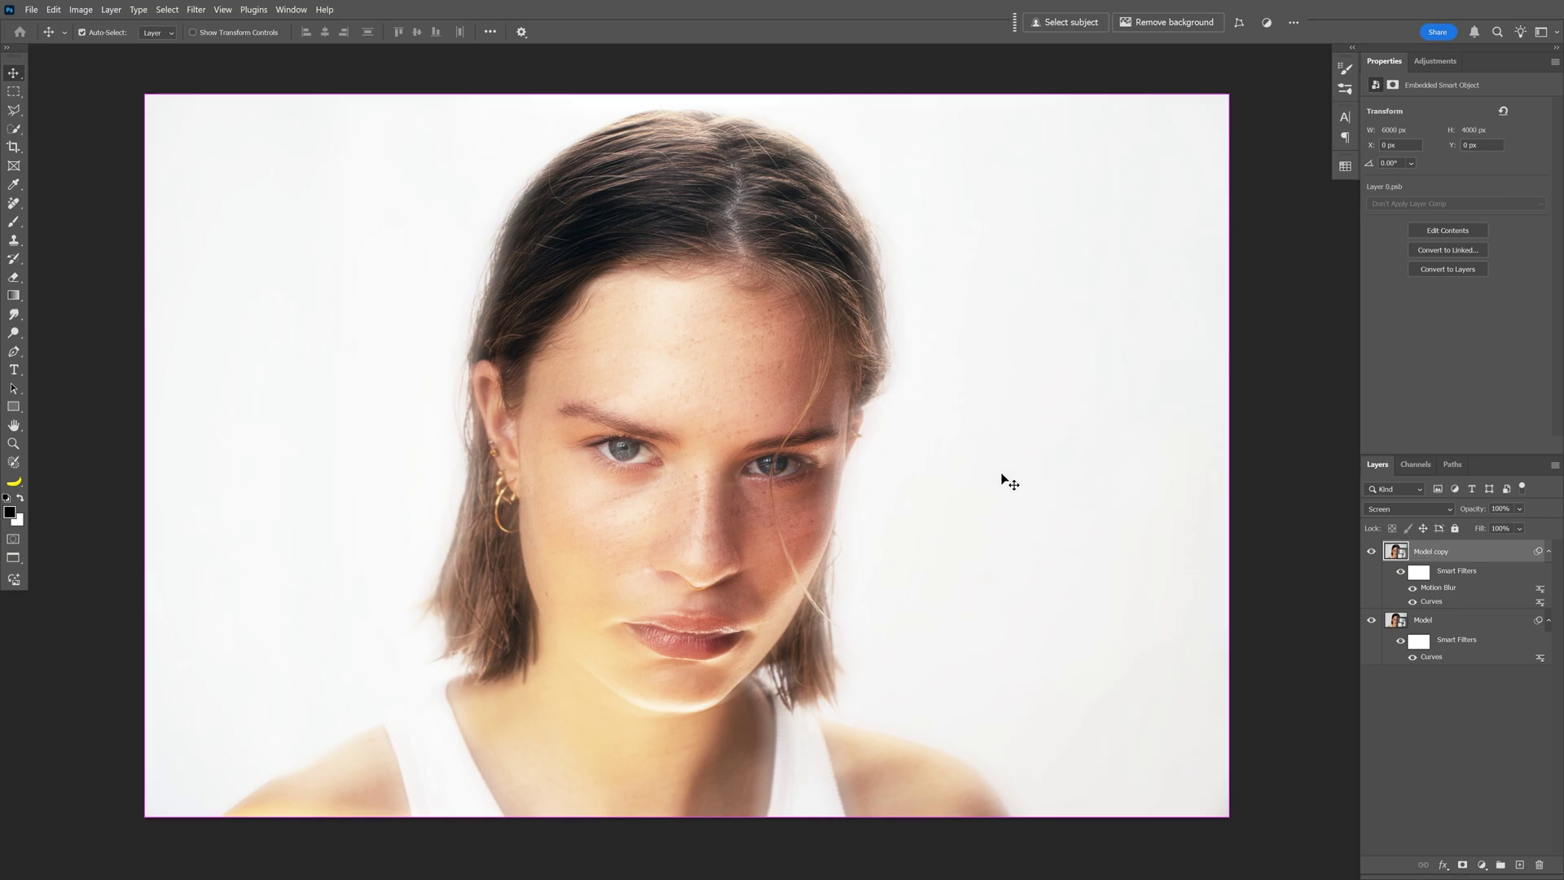
Scale the blurred Model copy up to about 116%.
{"action": "key", "text": "ctrl+t"}
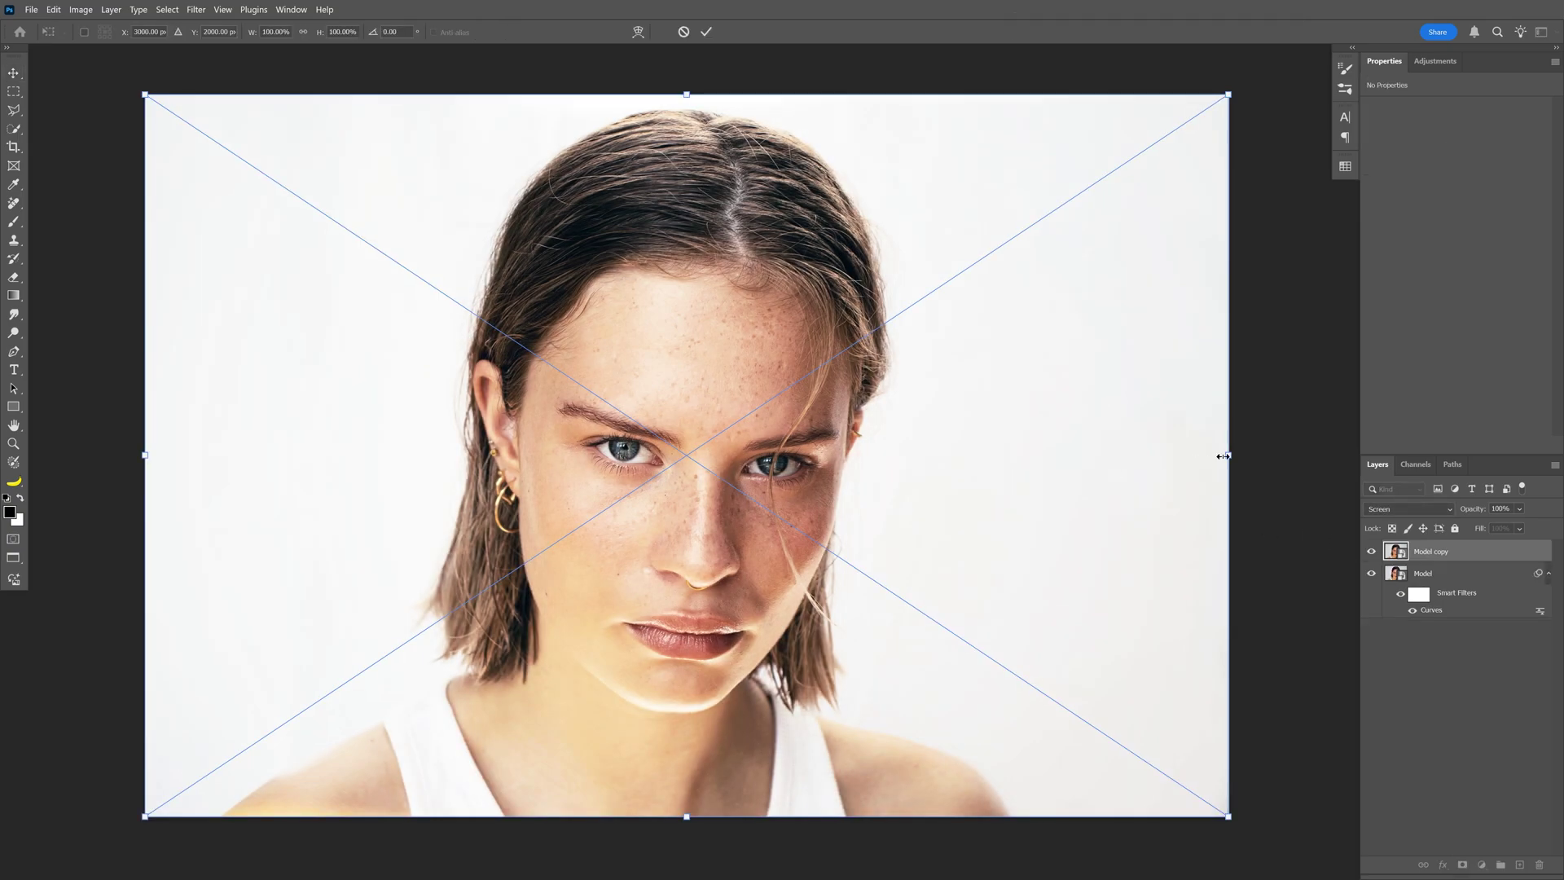
{"action": "left_click_drag", "start_coordinate": [1223, 456], "coordinate": [1314, 453]}
{"action": "key", "text": "Return"}
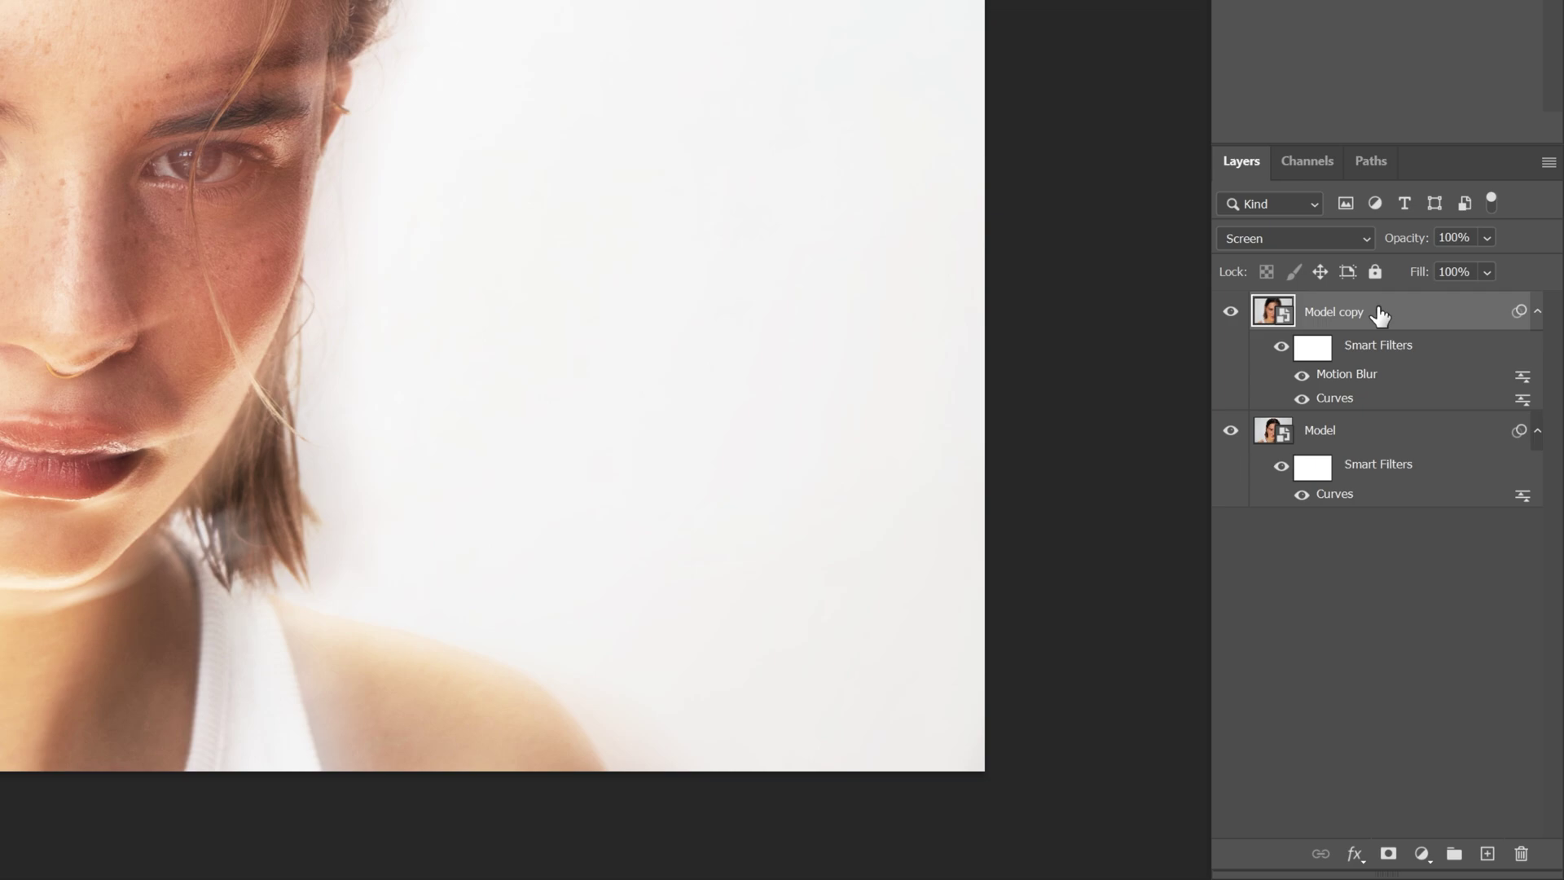
Duplicate it as Model copy 2 and offset the new copy to the right.
{"action": "key", "text": "ctrl+j"}
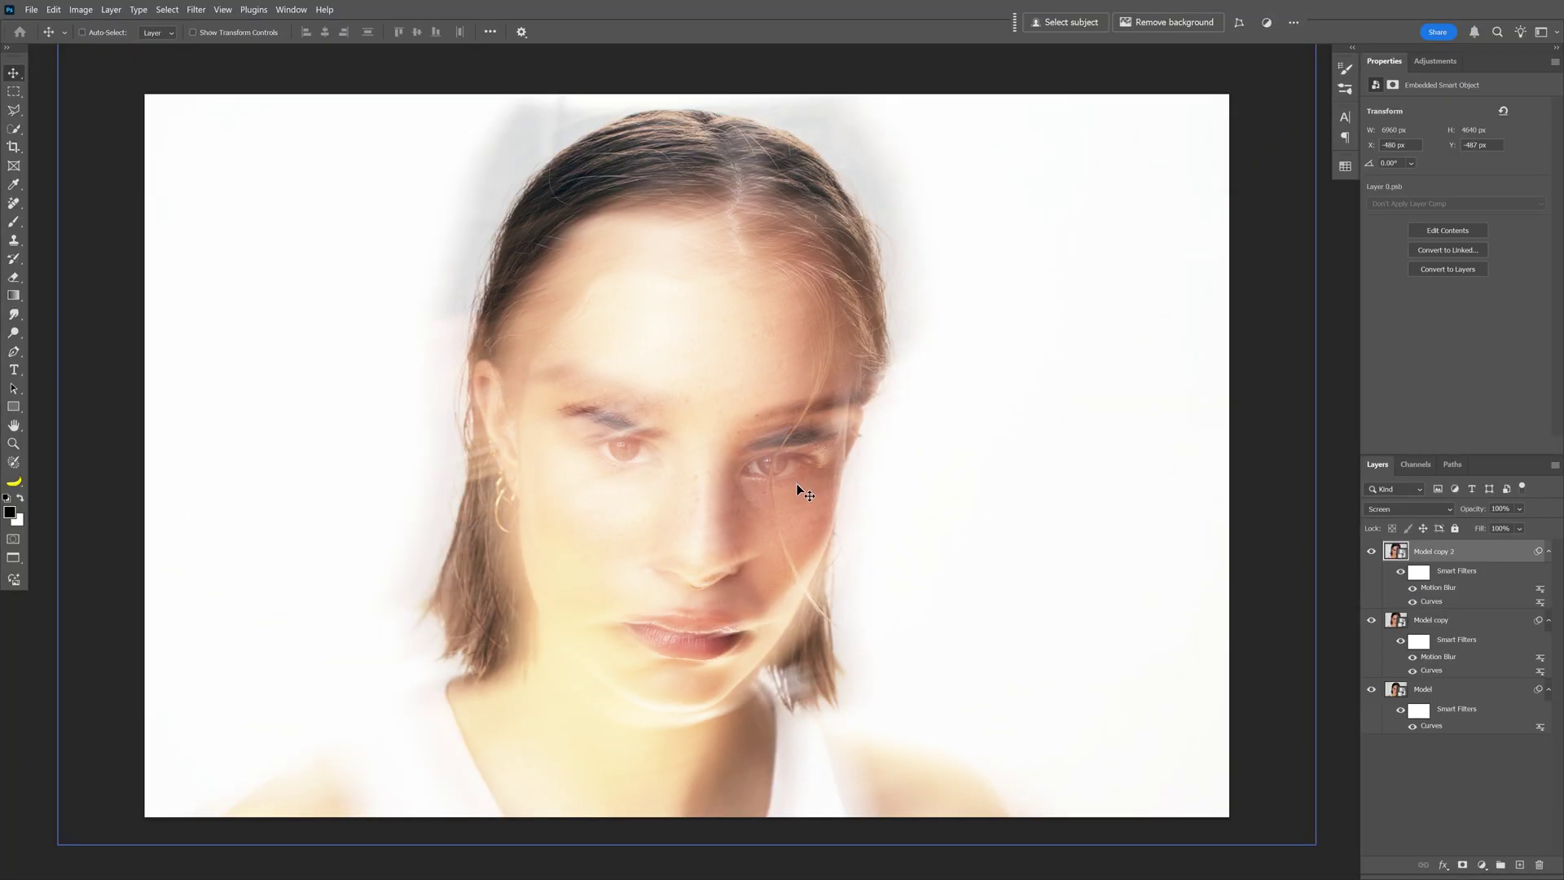
{"action": "left_click_drag", "start_coordinate": [244, 192], "coordinate": [111, 198]}
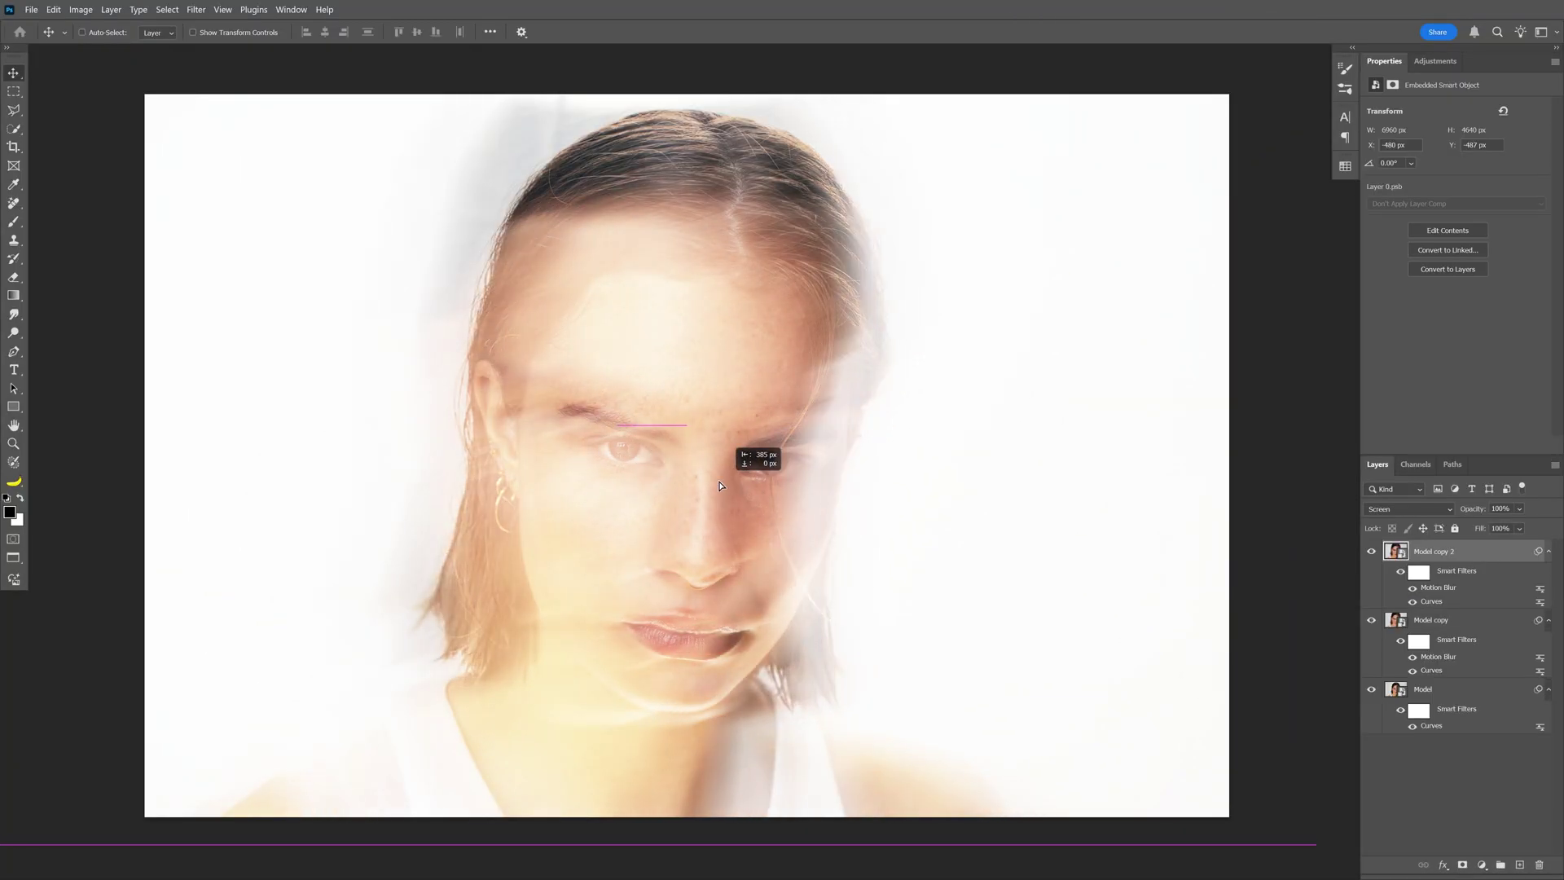
{"action": "left_click_drag", "start_coordinate": [719, 481], "coordinate": [657, 483]}
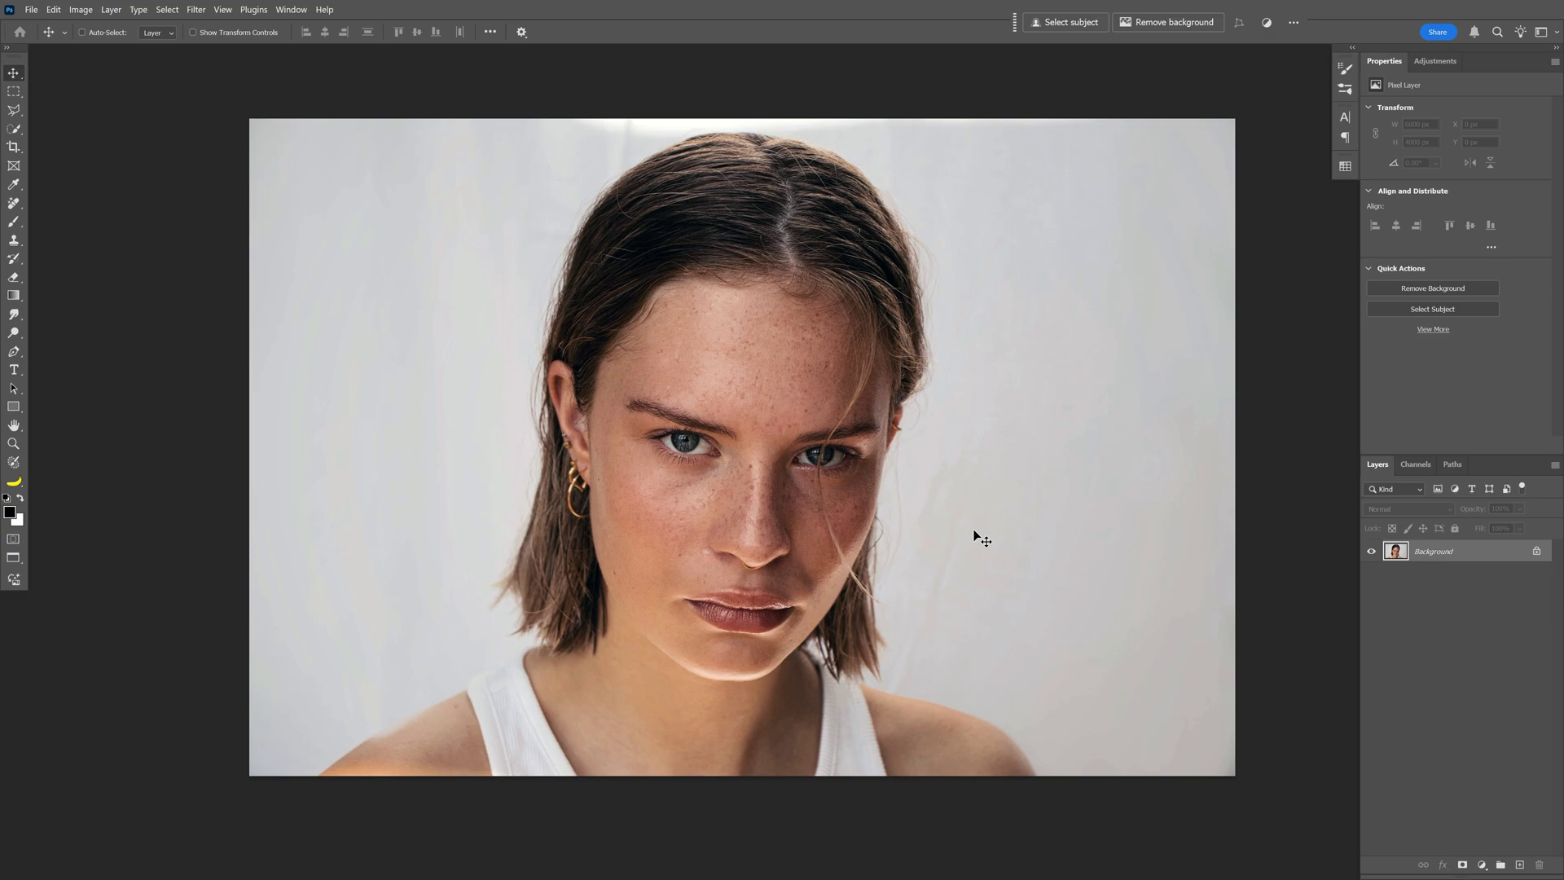
Nudge the photo slightly left, remove its background, and switch to the painting selection tool.
{"action": "left_click_drag", "start_coordinate": [972, 530], "coordinate": [950, 531]}
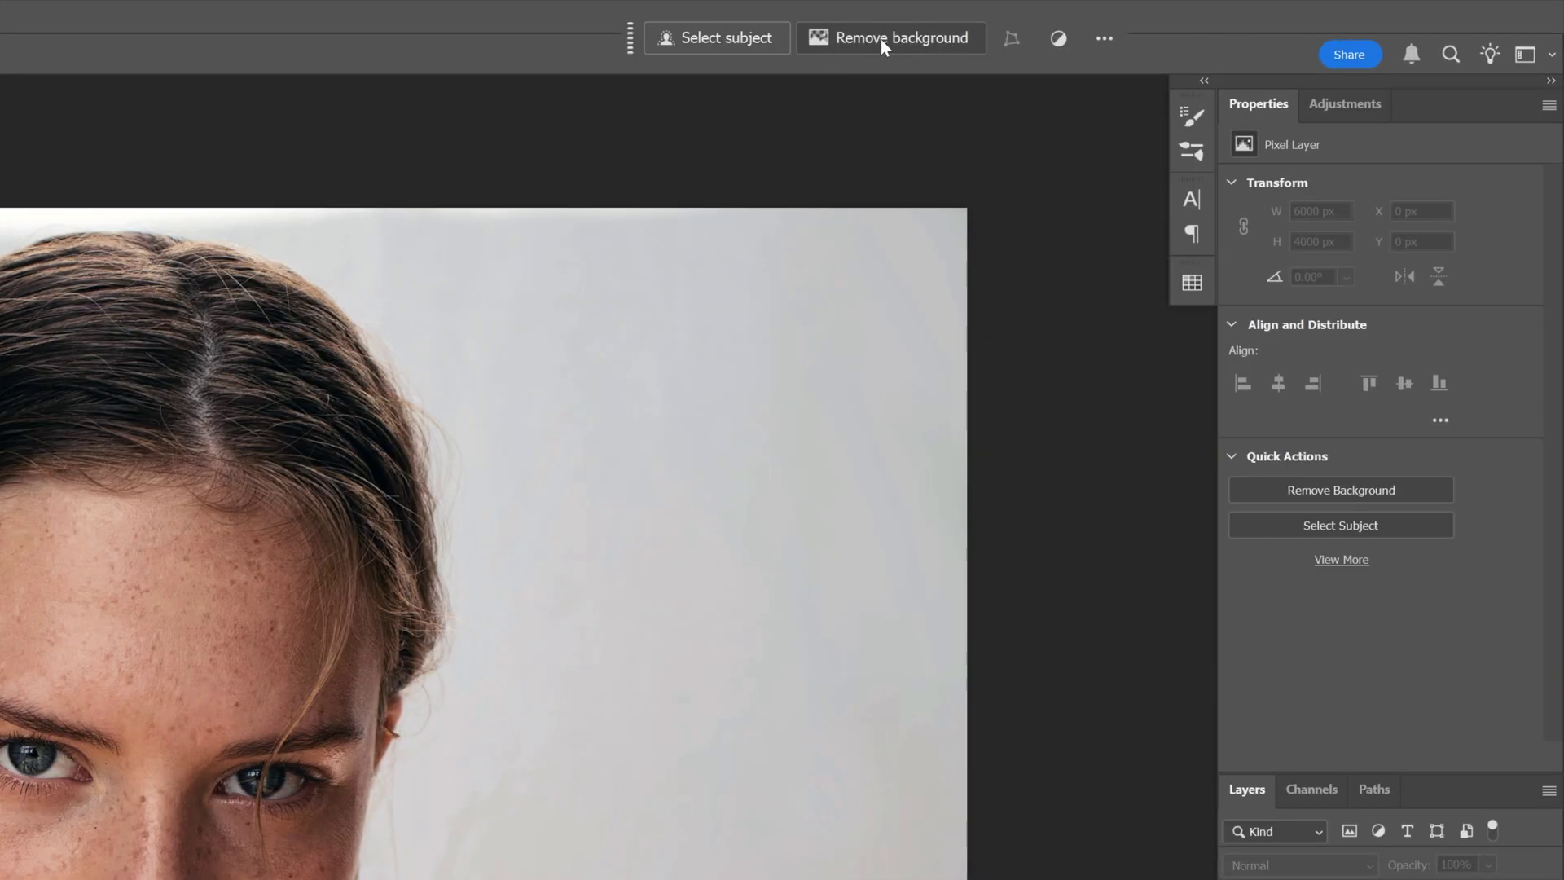
{"action": "left_click", "coordinate": [881, 40]}
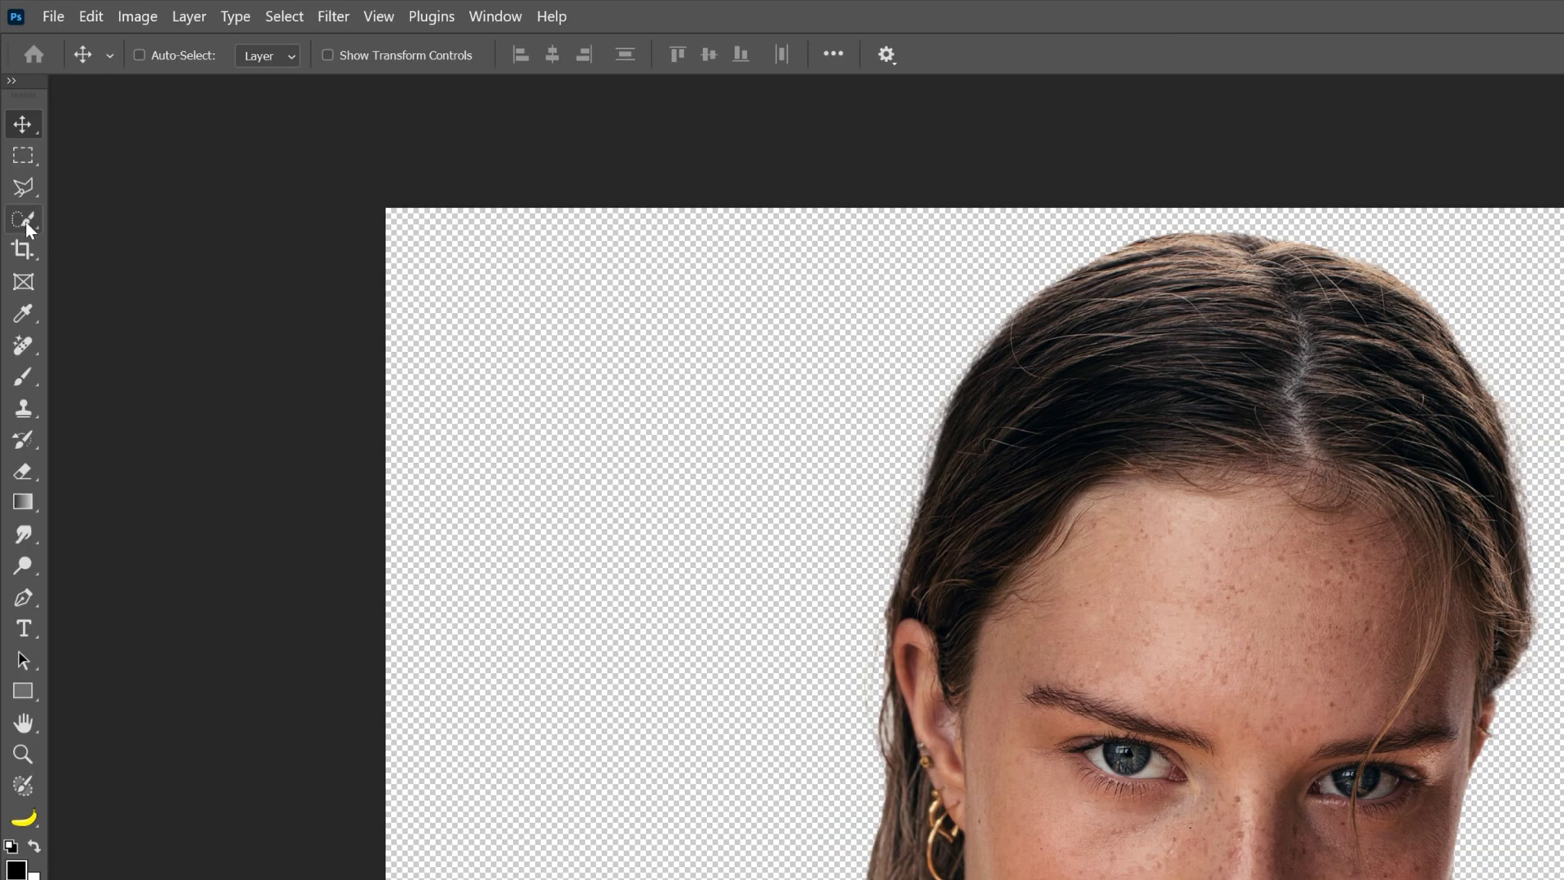
{"action": "left_click", "coordinate": [27, 225]}
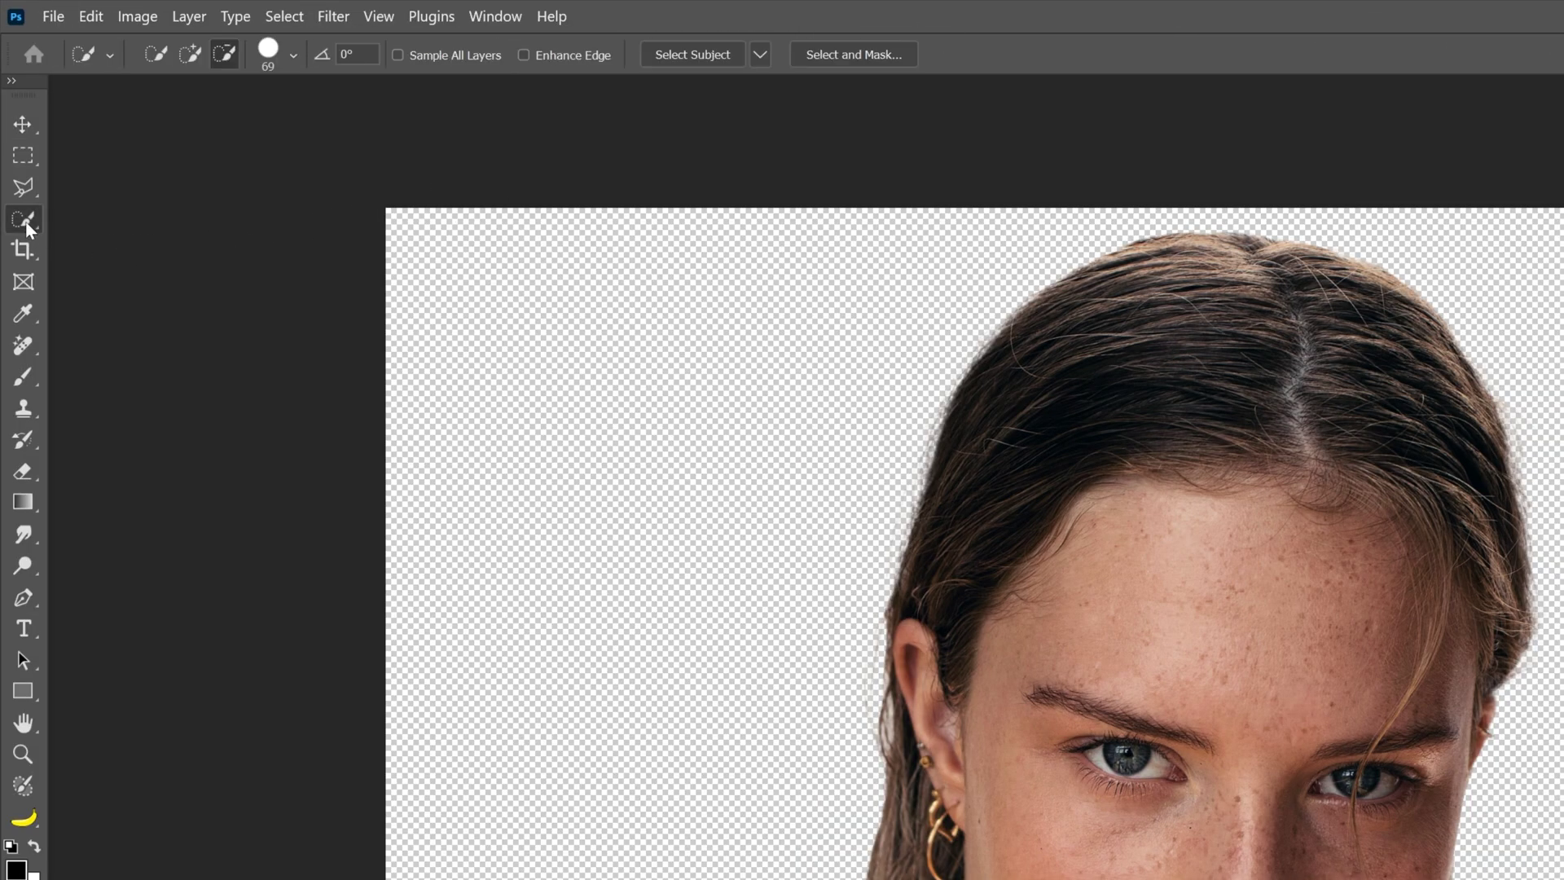
In Select and Mask, use a black Overlay view, Feather 7.9 px and Shift Edge -34%.
{"action": "left_click", "coordinate": [897, 55]}
{"action": "left_click", "coordinate": [1563, 213]}
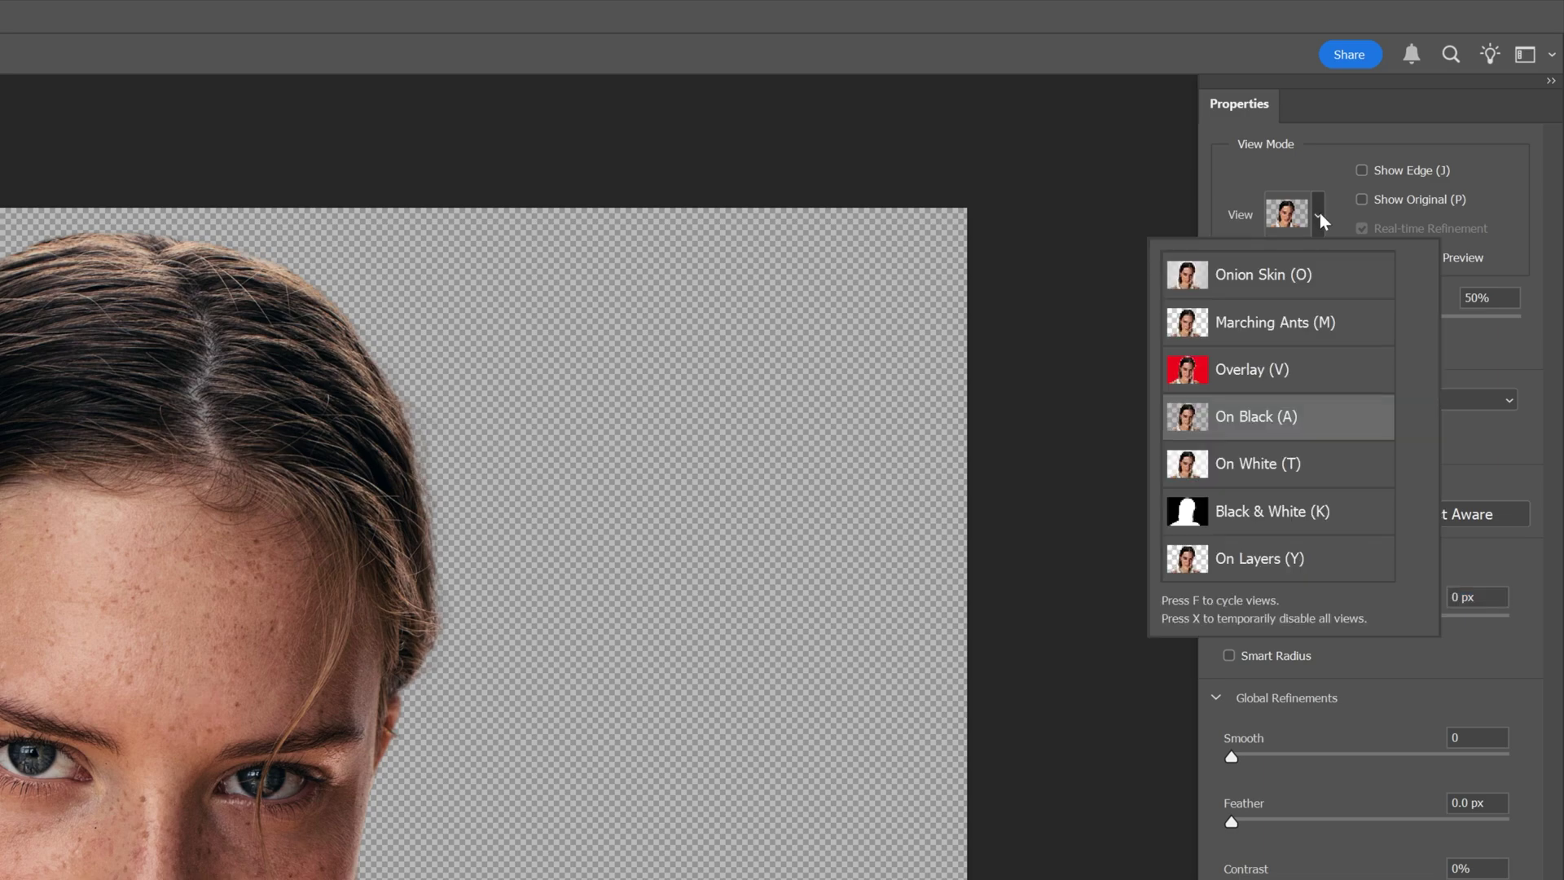
{"action": "left_click", "coordinate": [1281, 377]}
{"action": "left_click", "coordinate": [1320, 217]}
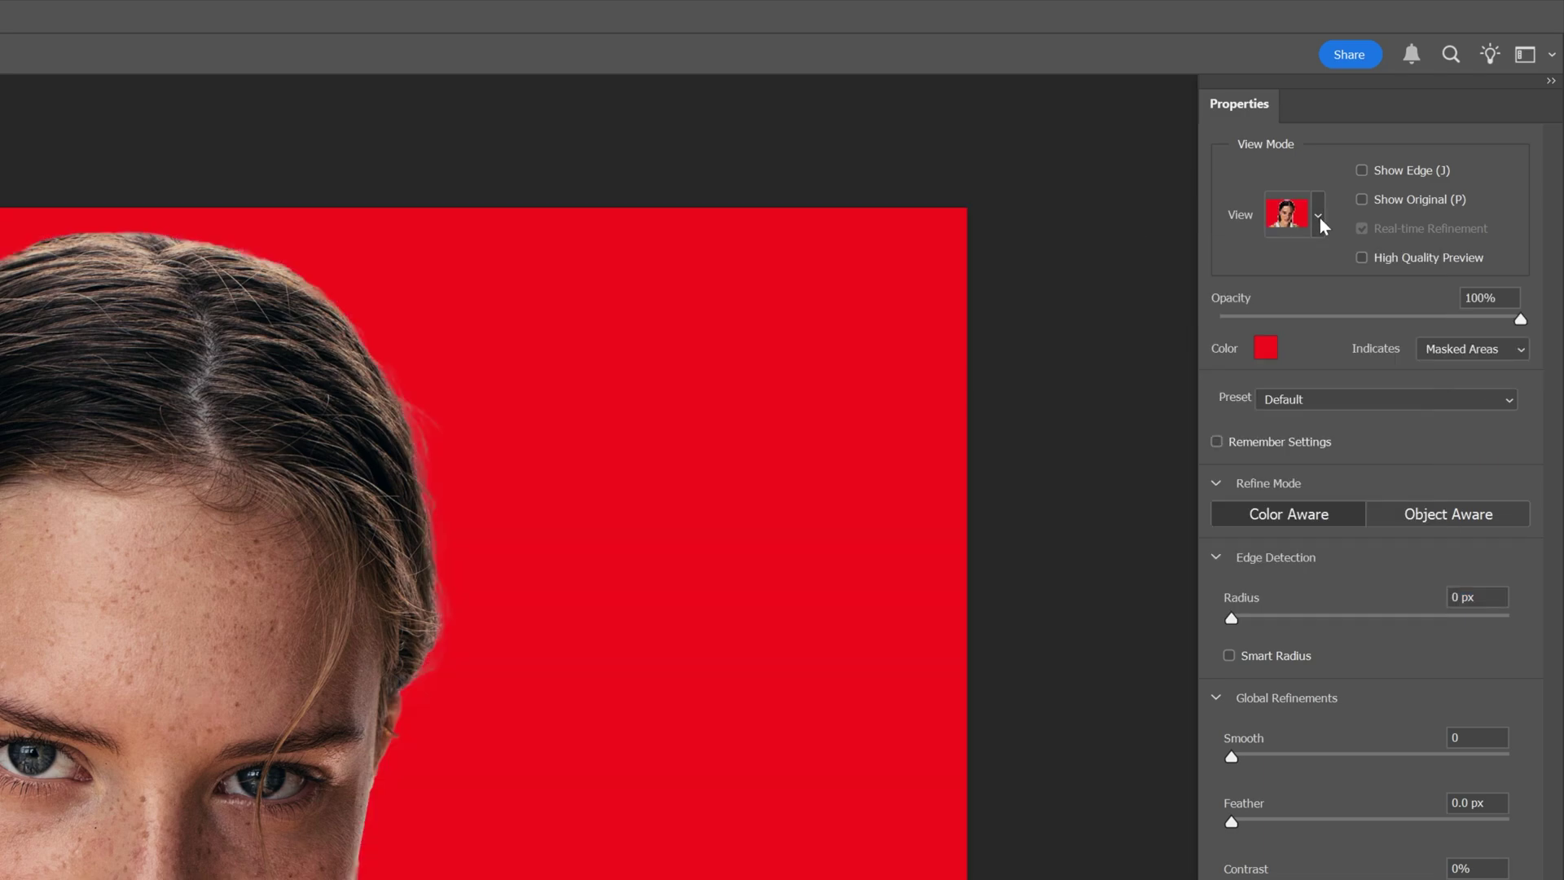
{"action": "left_click", "coordinate": [1266, 347]}
{"action": "left_click", "coordinate": [1067, 873]}
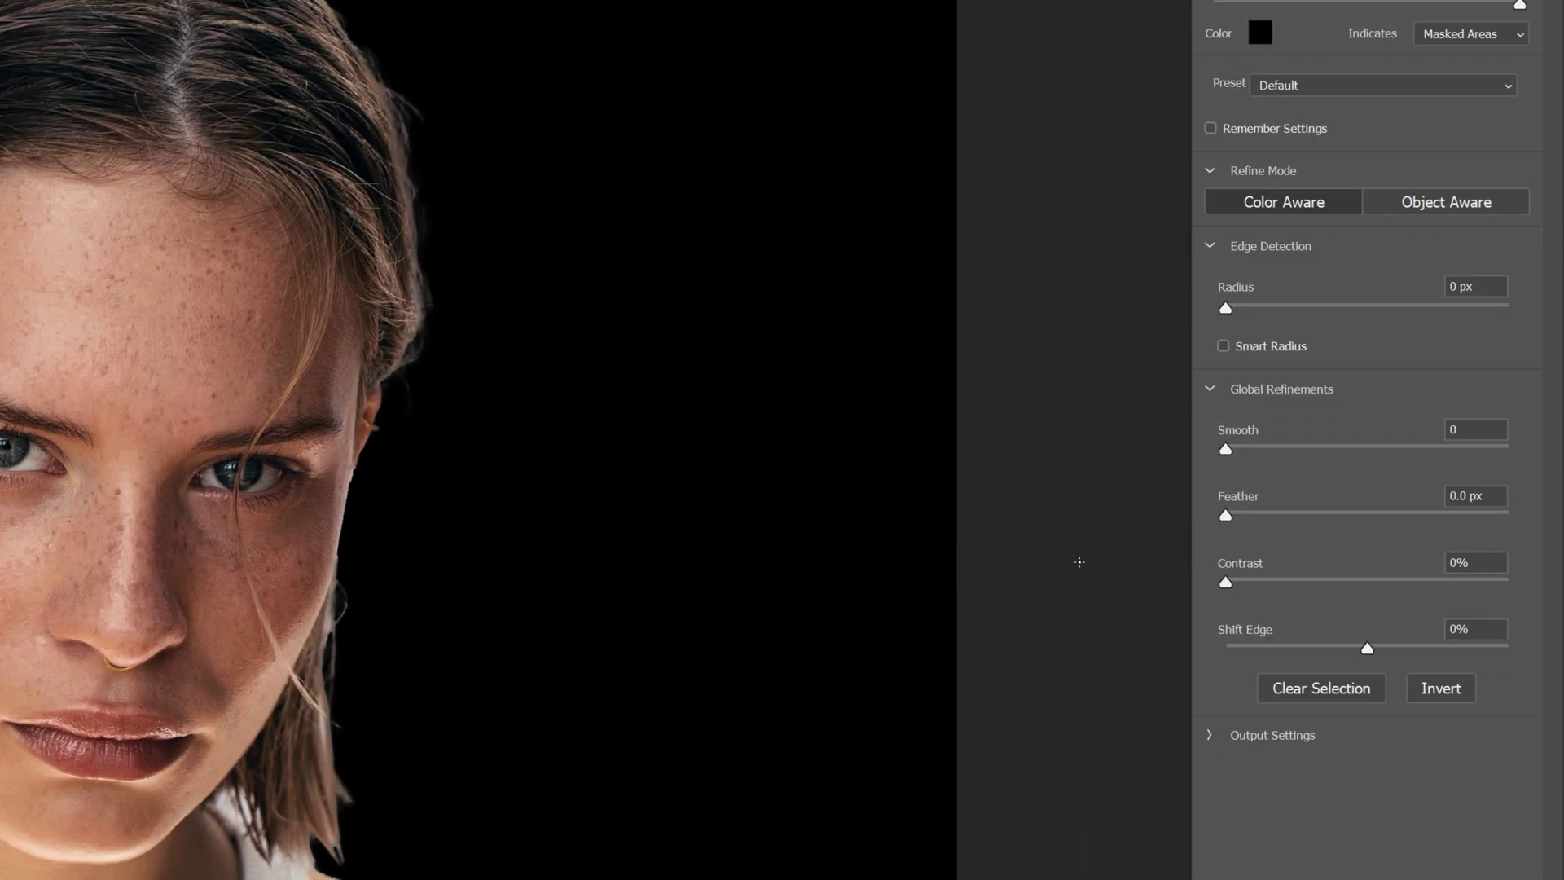
{"action": "left_click_drag", "start_coordinate": [1268, 516], "coordinate": [1326, 523]}
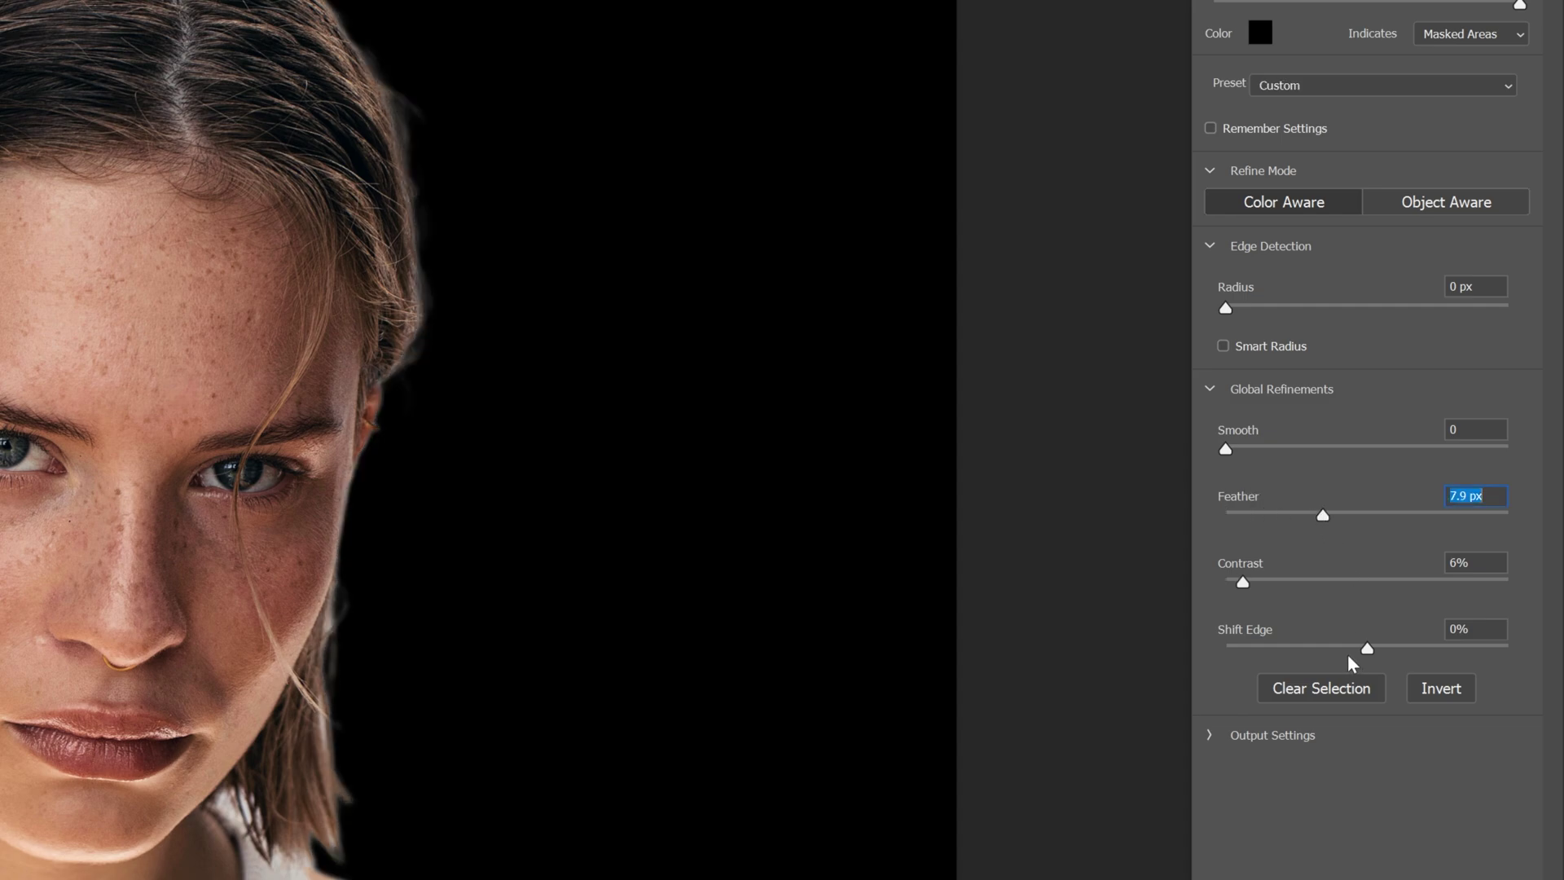
{"action": "left_click_drag", "start_coordinate": [1367, 649], "coordinate": [1321, 652]}
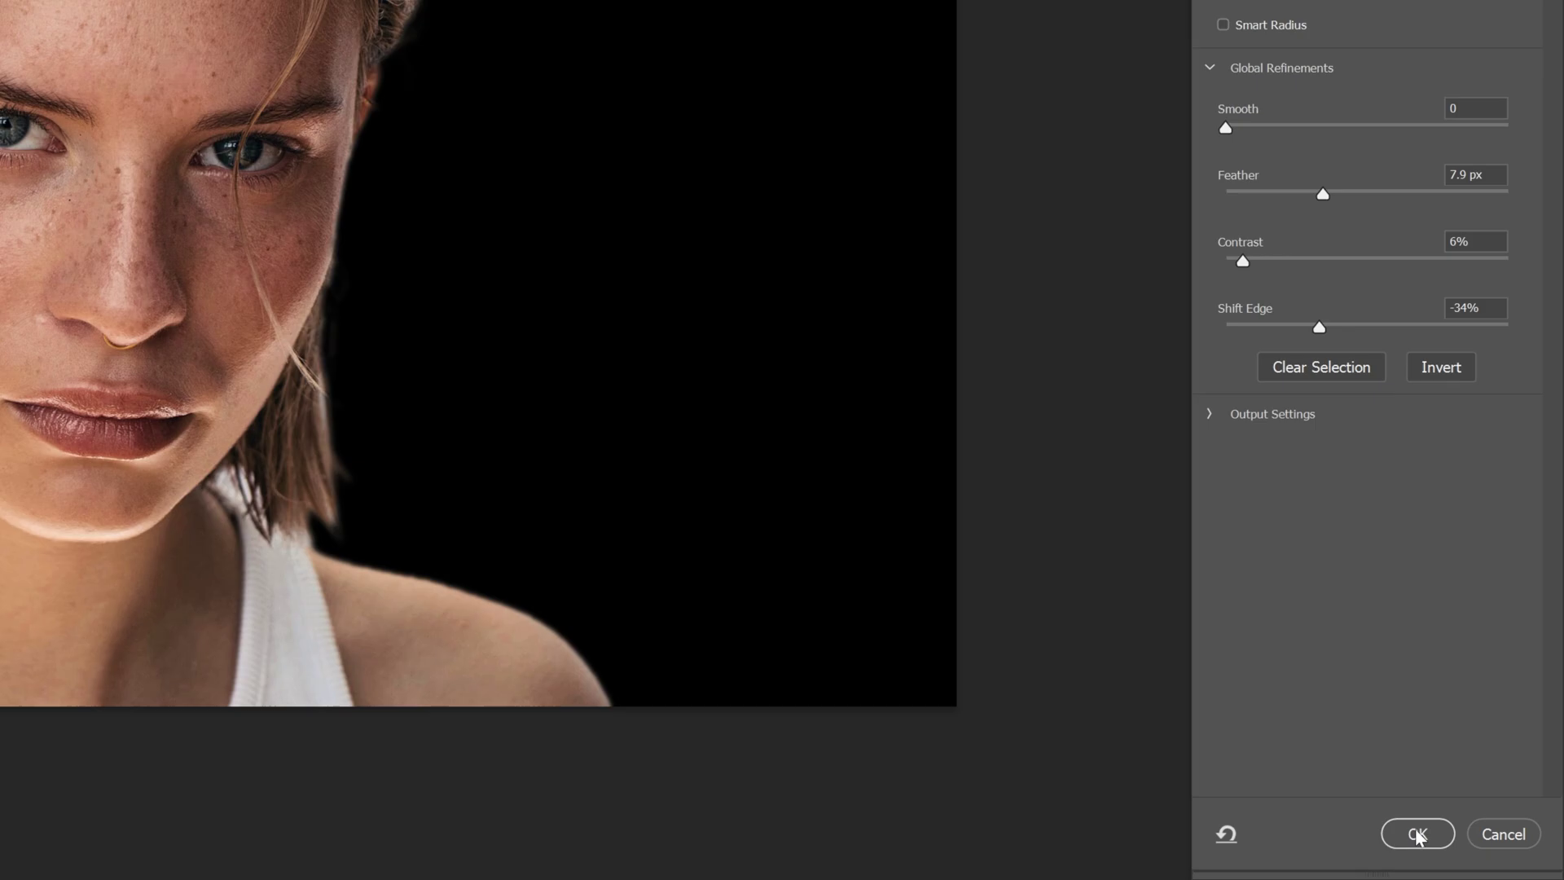
{"action": "left_click", "coordinate": [1415, 836]}
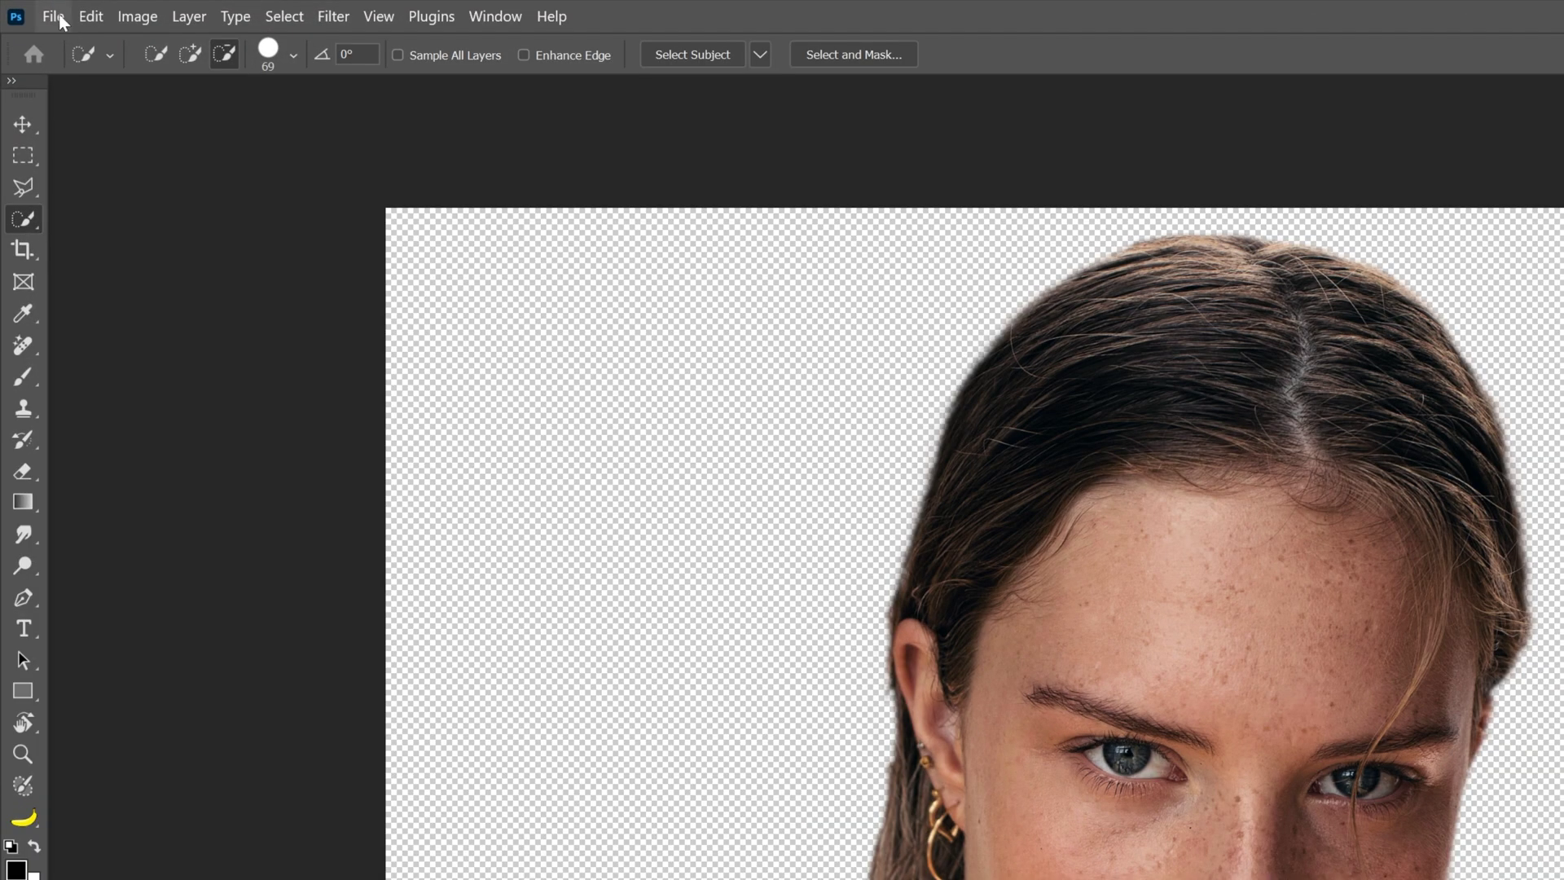
Save the edited smart object and return to the fleur portrait document.
{"action": "left_click", "coordinate": [33, 10]}
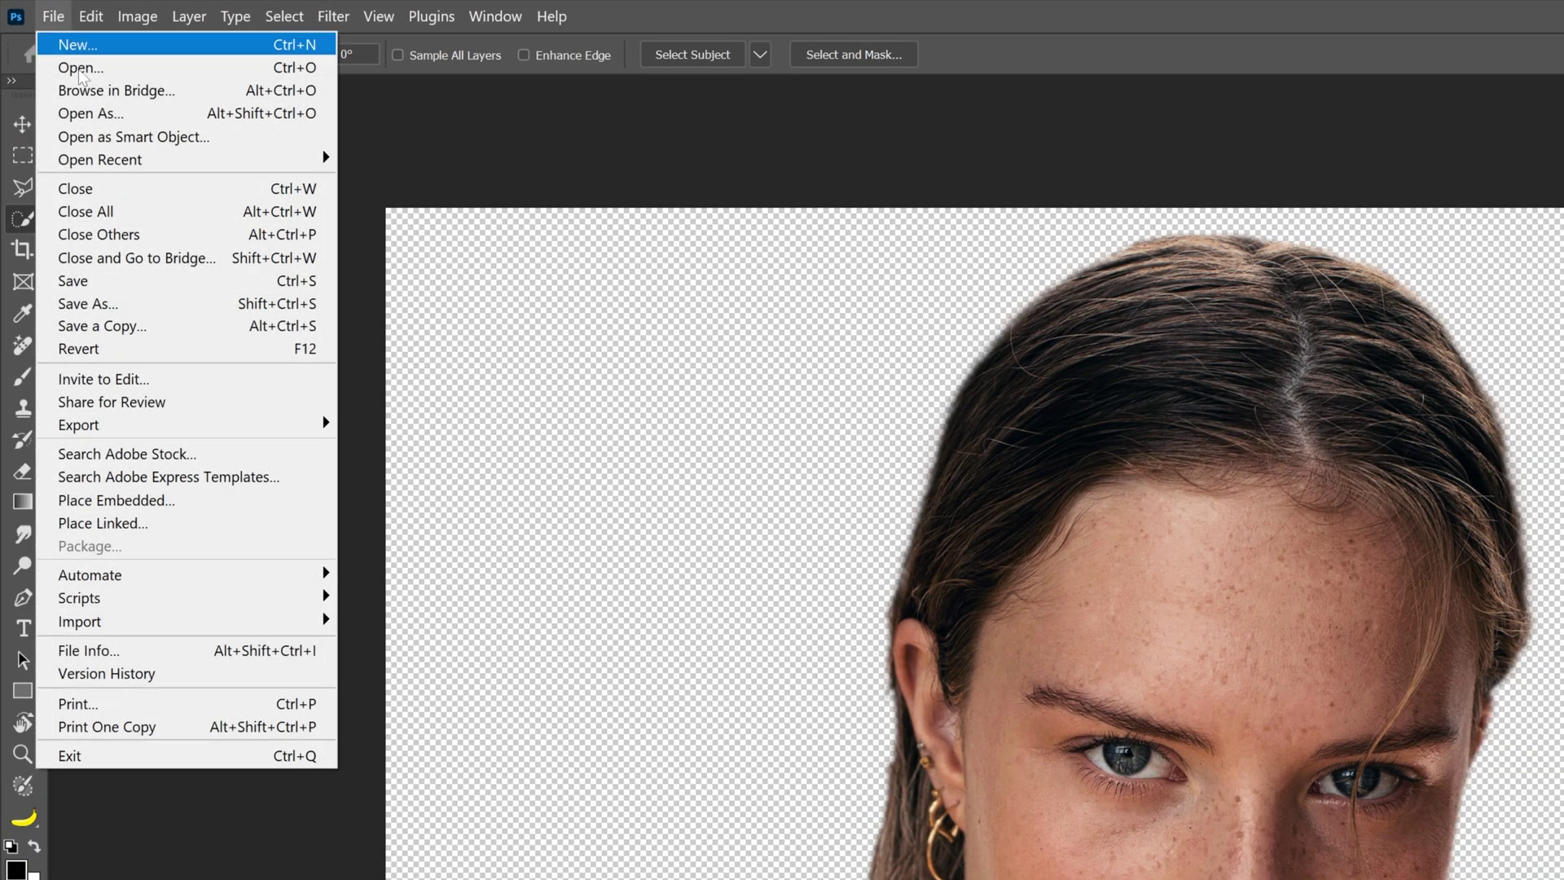
{"action": "left_click", "coordinate": [131, 282]}
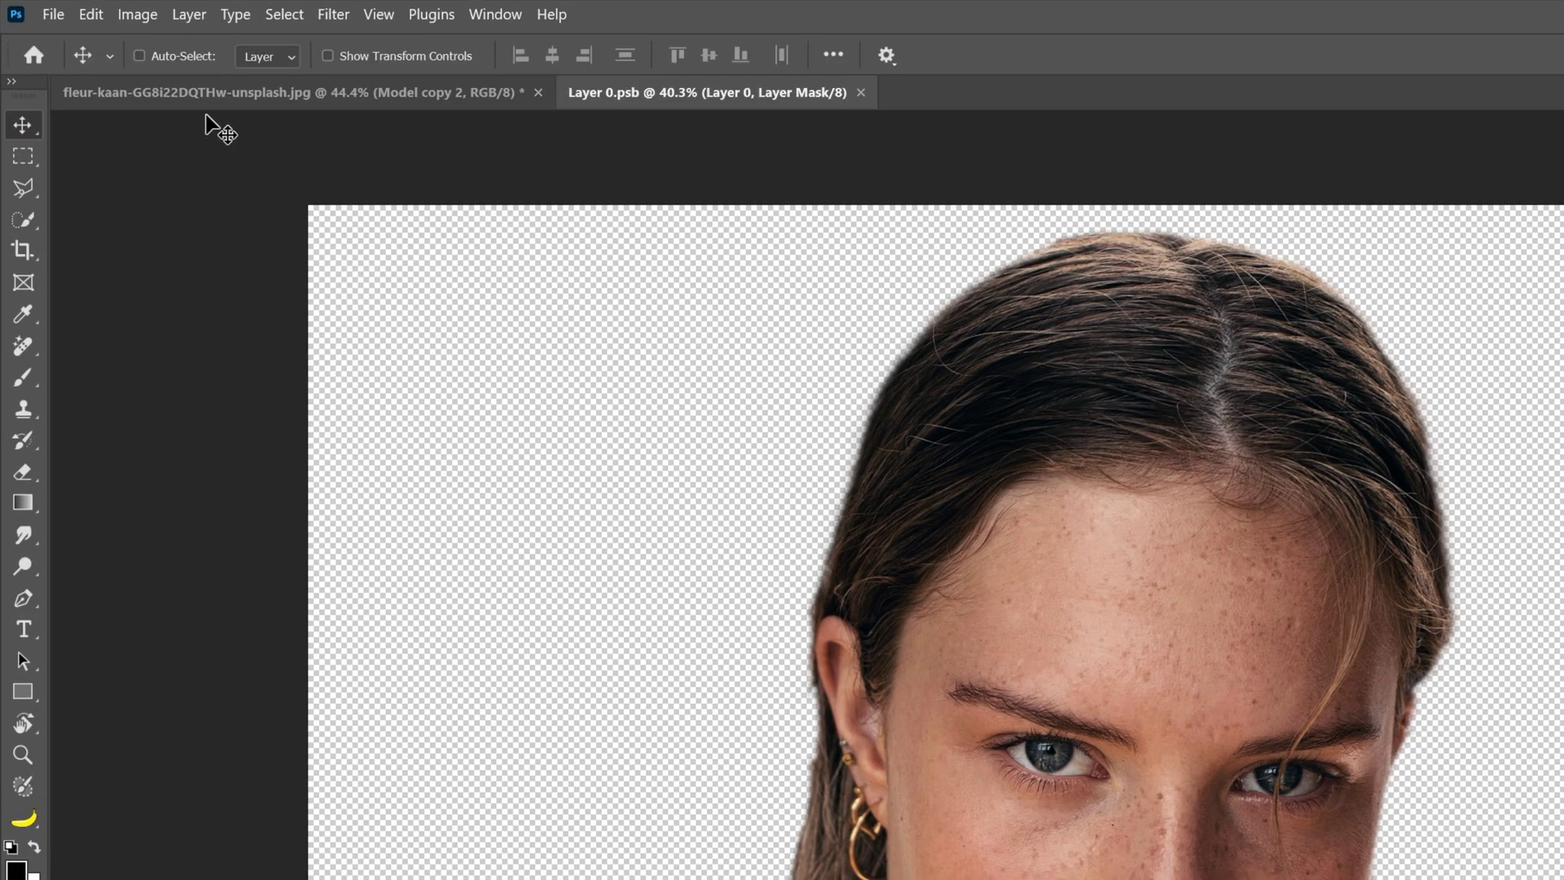
{"action": "left_click", "coordinate": [319, 91]}
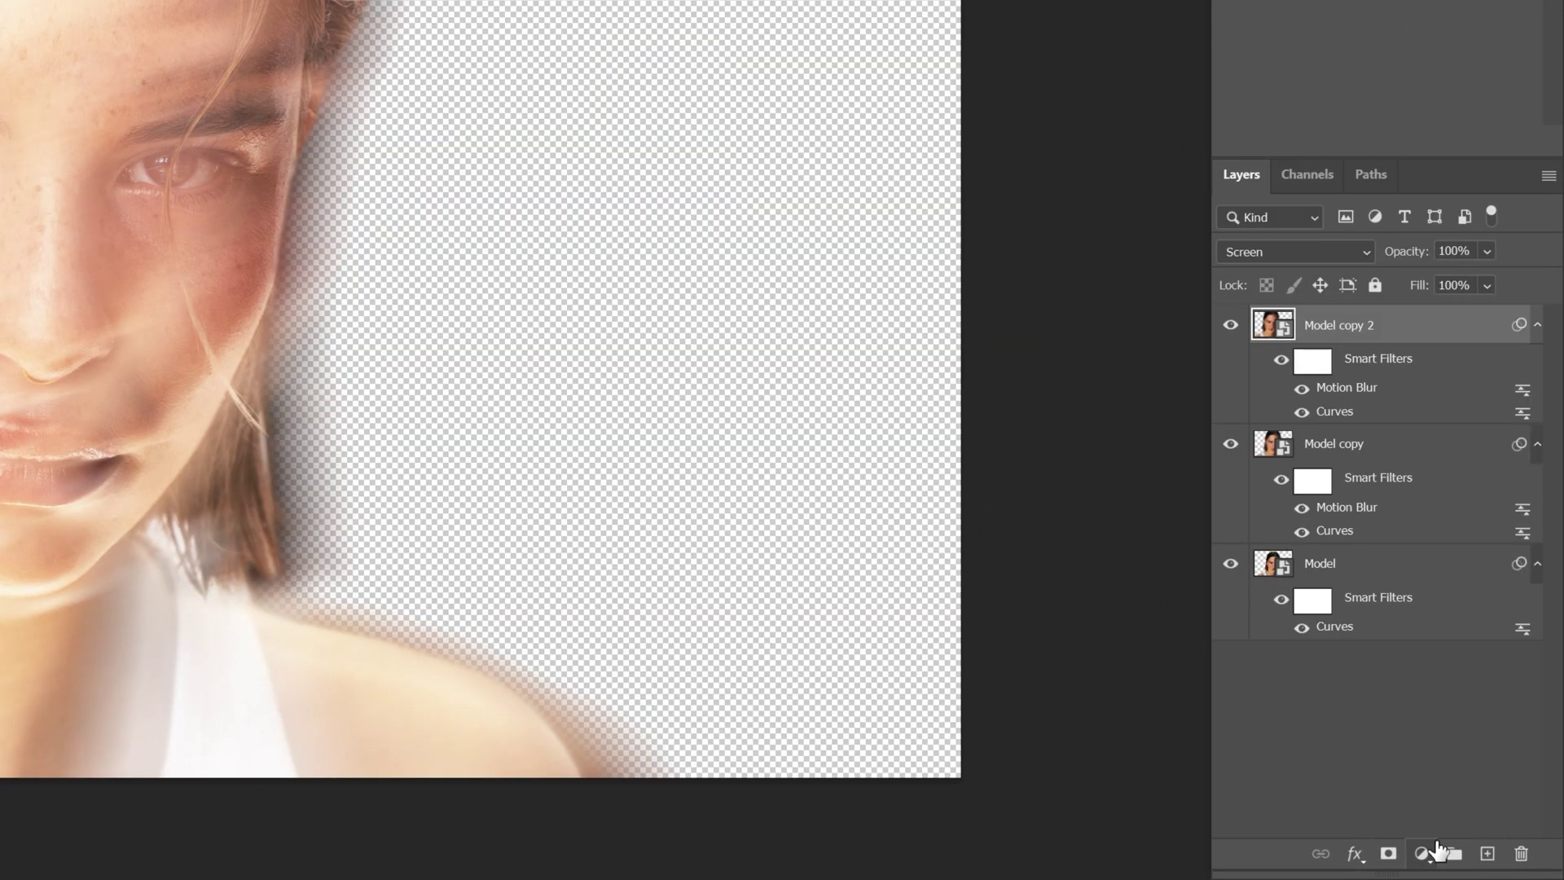
Add a black #000000 Solid Color fill layer and drag it beneath all layers.
{"action": "left_click", "coordinate": [1469, 862]}
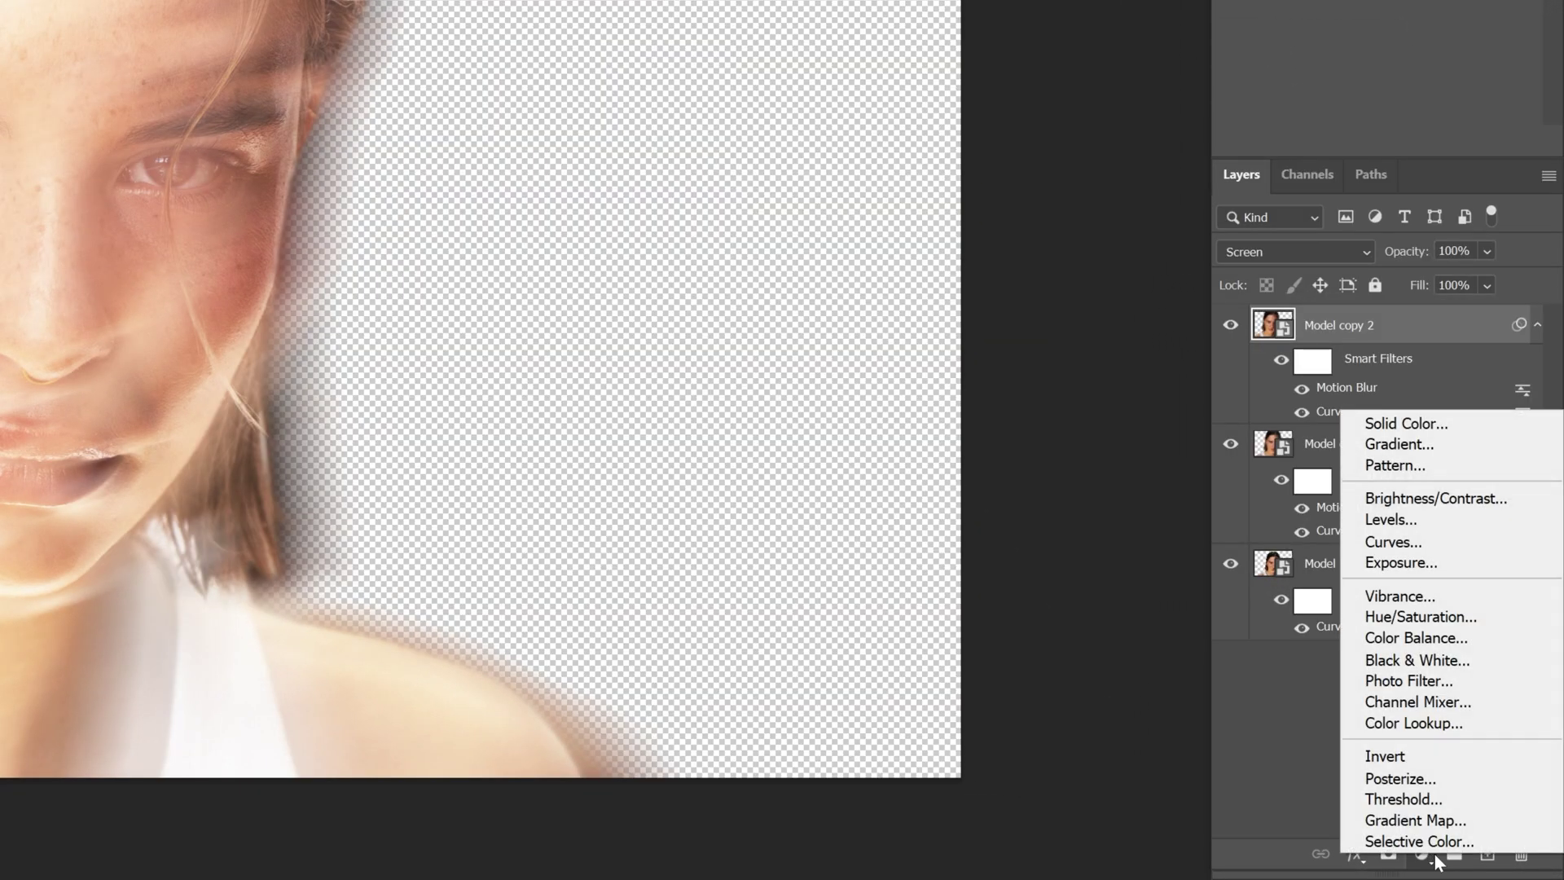
{"action": "left_click", "coordinate": [1439, 426]}
{"action": "left_click_drag", "start_coordinate": [649, 465], "coordinate": [505, 580]}
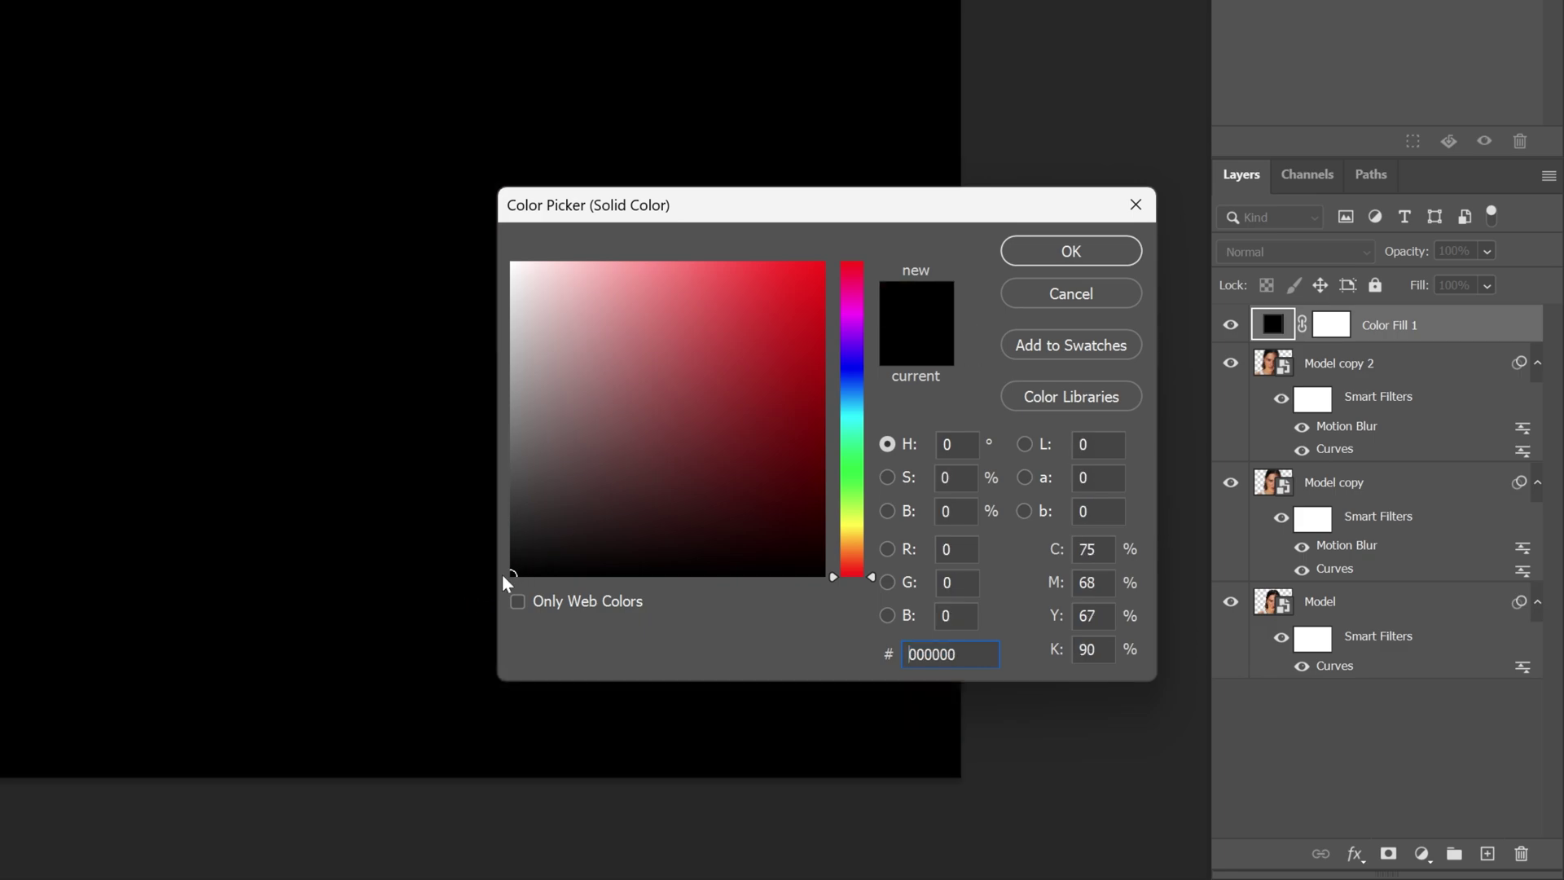
{"action": "left_click", "coordinate": [1071, 252]}
{"action": "left_click_drag", "start_coordinate": [1425, 335], "coordinate": [1439, 694]}
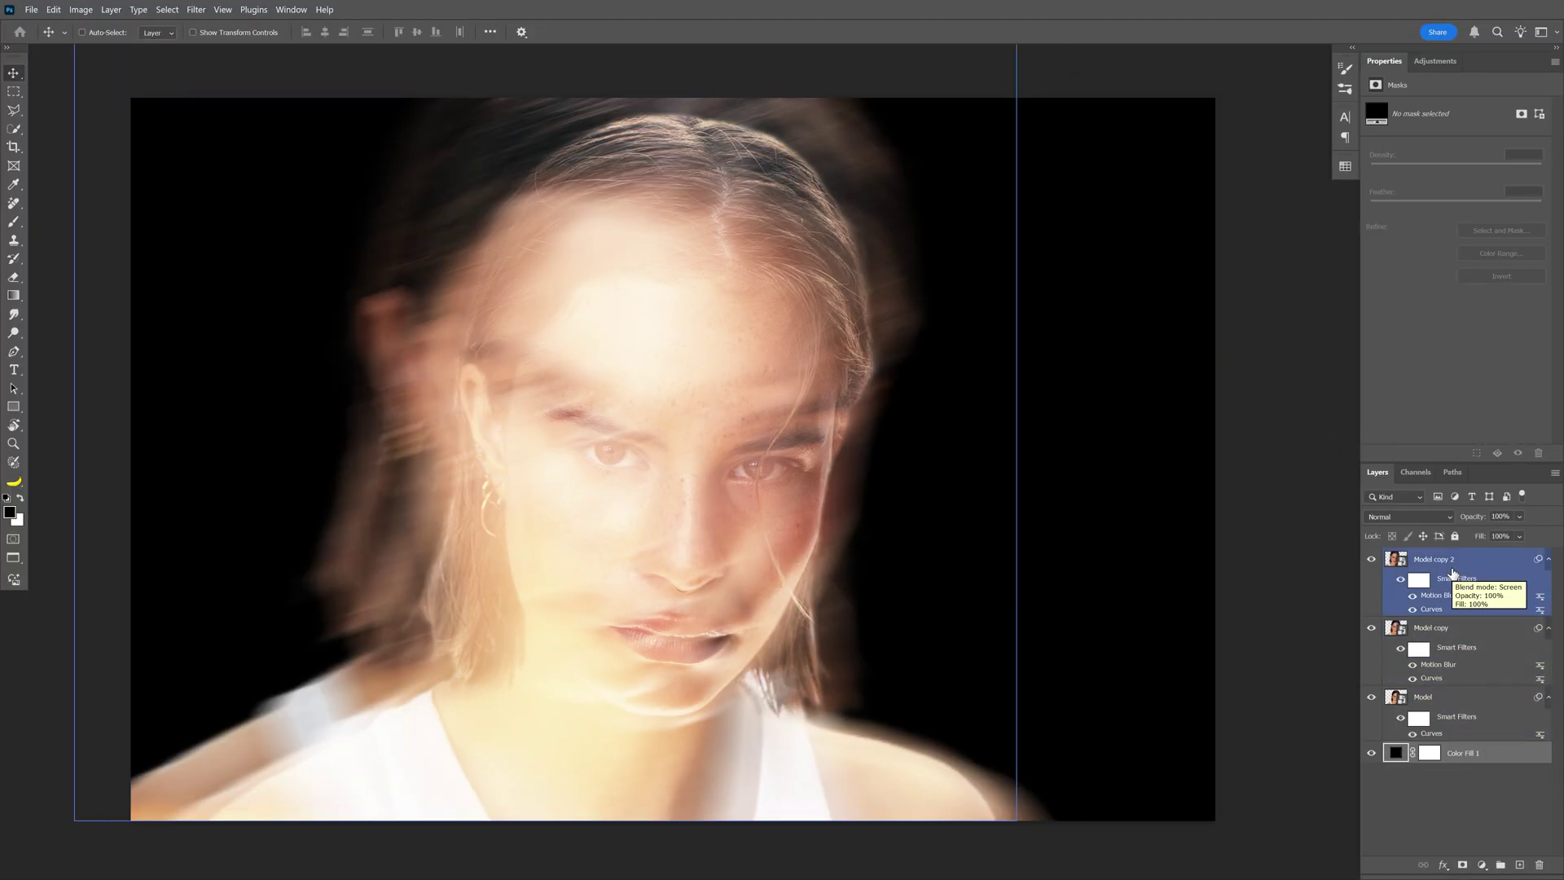
Fade Model copy 2 to 29% opacity and Alt-drag a right-shifted duplicate, Model copy 3.
{"action": "left_click", "coordinate": [1465, 568]}
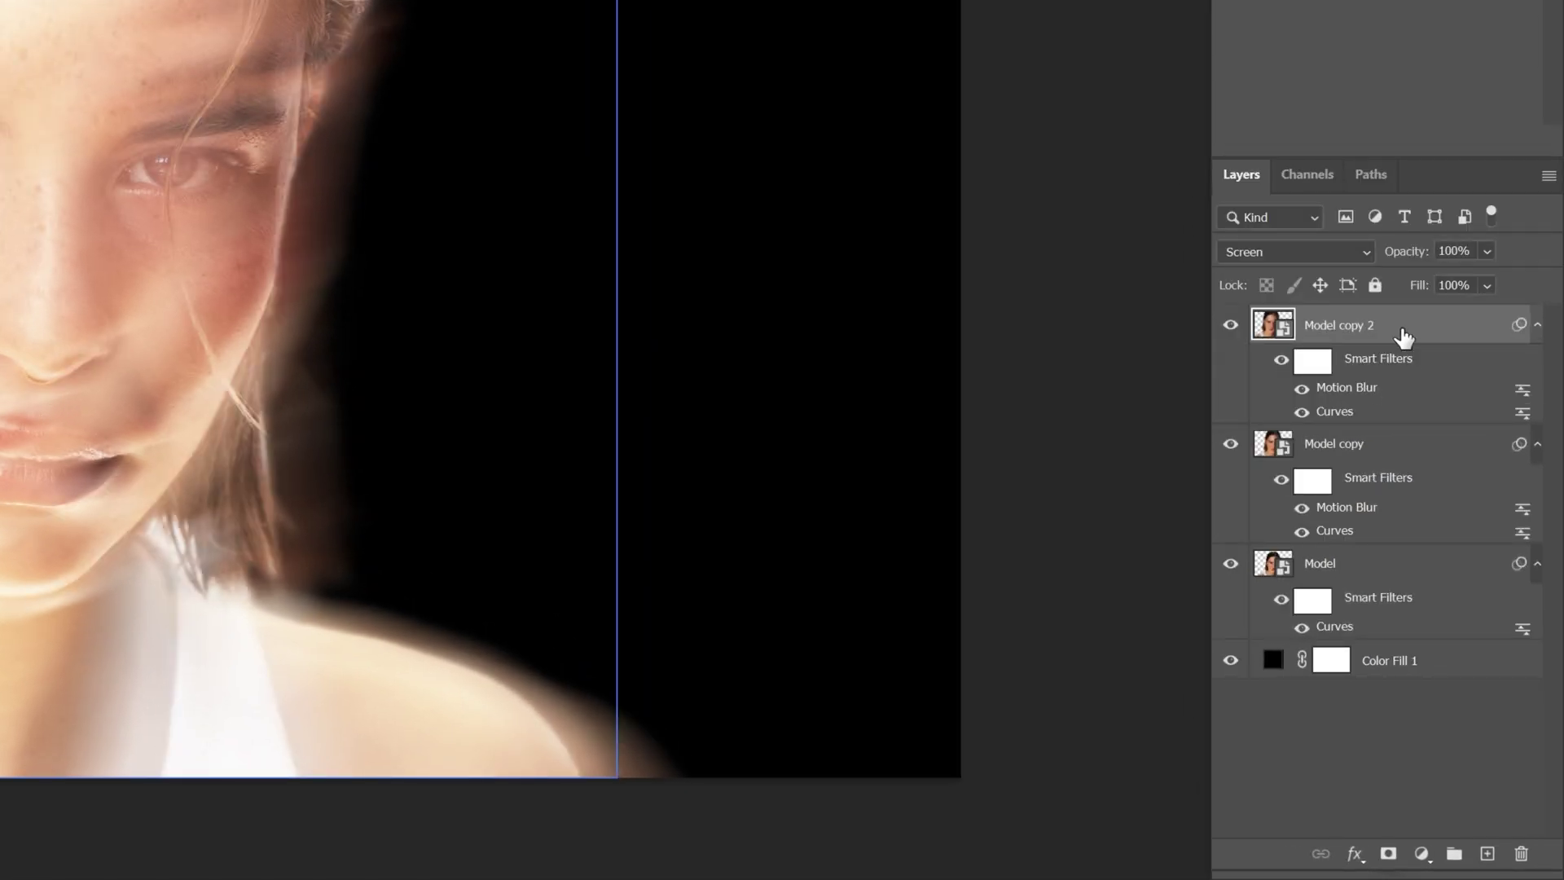
{"action": "left_click", "coordinate": [1487, 252]}
{"action": "left_click", "coordinate": [1489, 279]}
{"action": "left_click_drag", "start_coordinate": [1490, 281], "coordinate": [1464, 284]}
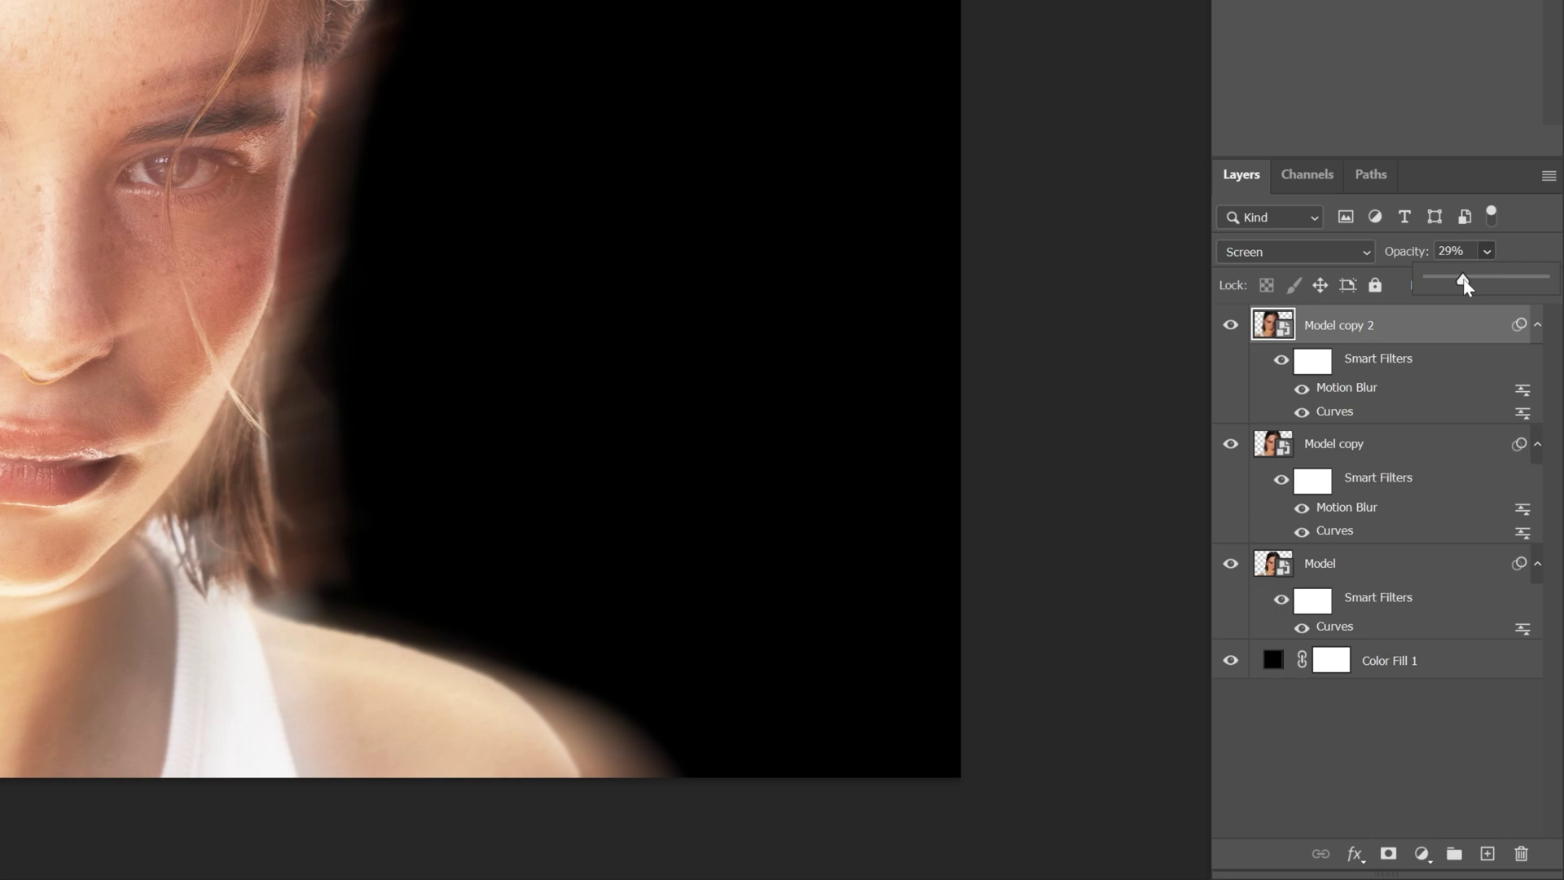
{"action": "left_click", "coordinate": [1458, 337]}
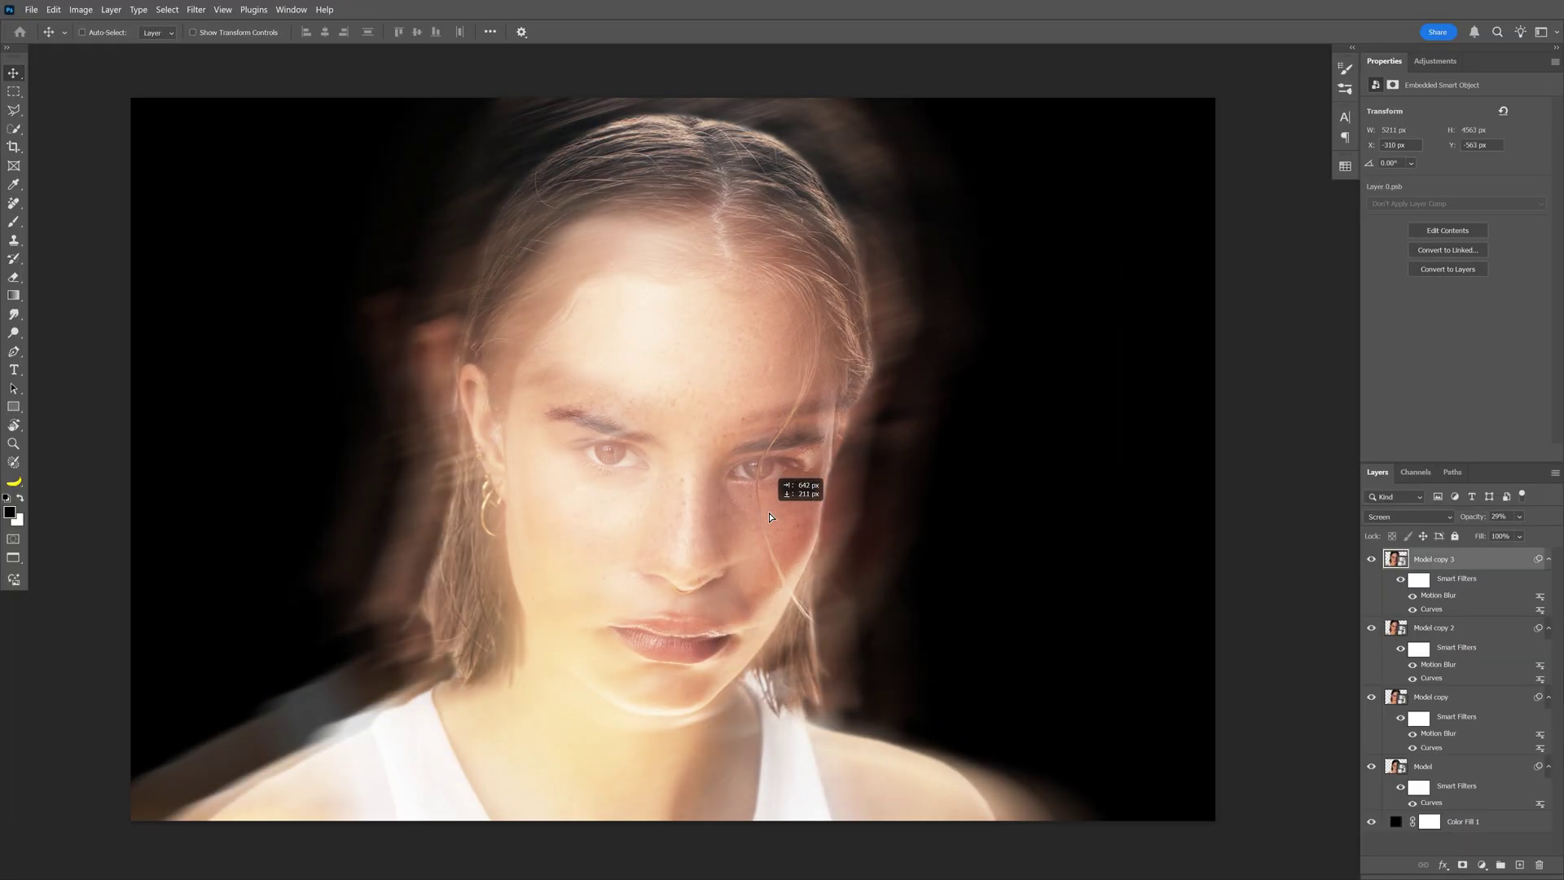
{"action": "left_click_drag", "start_coordinate": [210, 252], "coordinate": [385, 303]}
{"action": "left_click_drag", "start_coordinate": [871, 548], "coordinate": [992, 586]}
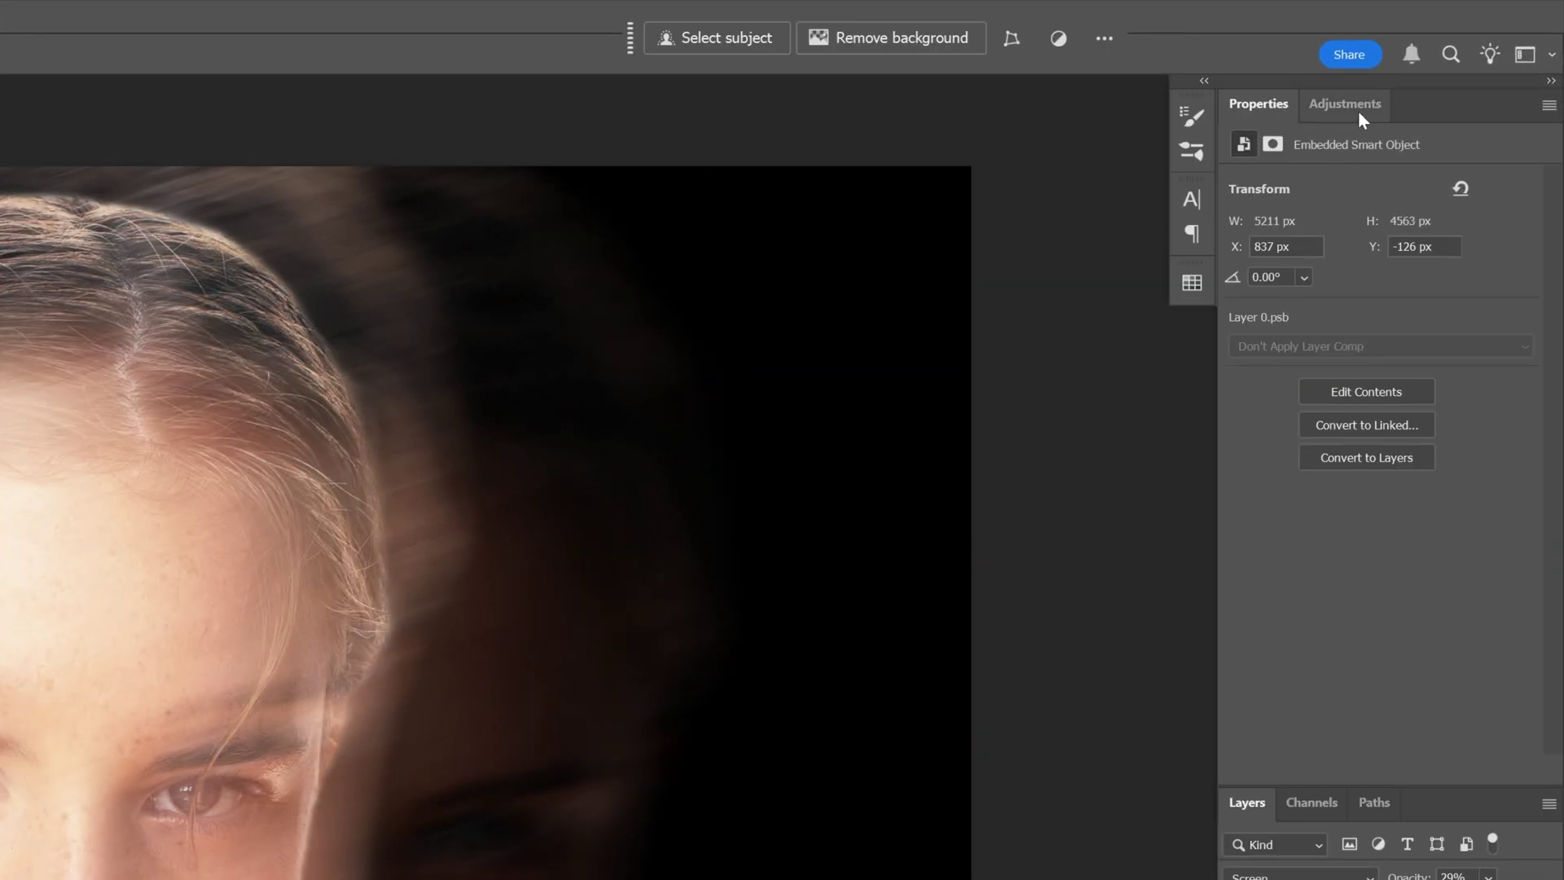
Add a Curves 1 adjustment with darker shadows and lifted highlights, at 39% opacity.
{"action": "left_click", "coordinate": [1435, 61]}
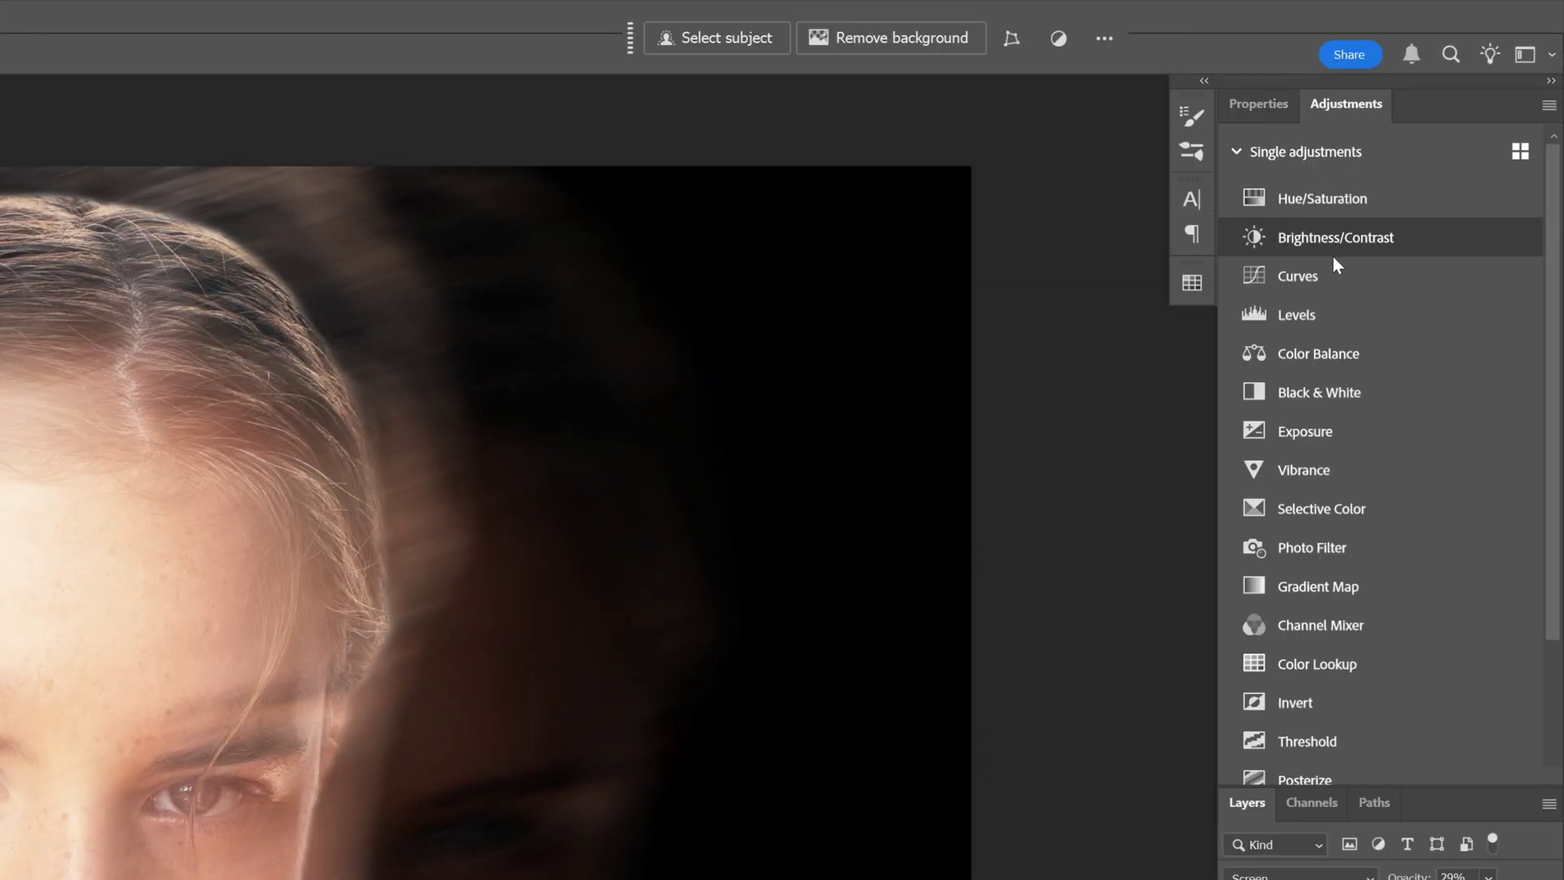
{"action": "left_click", "coordinate": [1334, 277]}
{"action": "left_click_drag", "start_coordinate": [1395, 373], "coordinate": [1389, 420]}
{"action": "left_click_drag", "start_coordinate": [1444, 342], "coordinate": [1440, 330]}
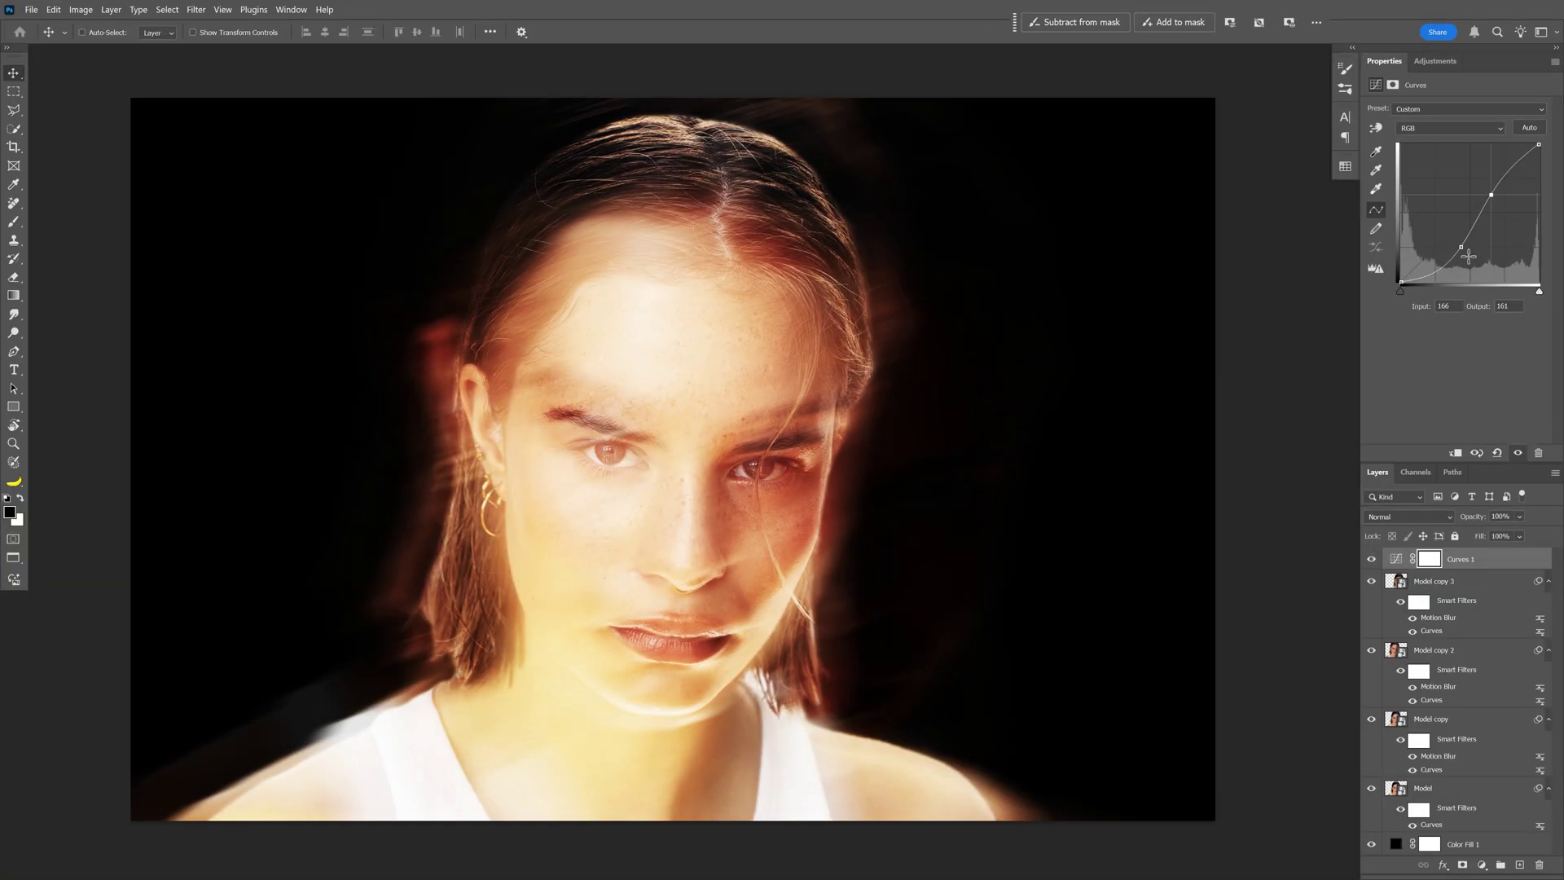
{"action": "left_click_drag", "start_coordinate": [1461, 246], "coordinate": [1456, 237]}
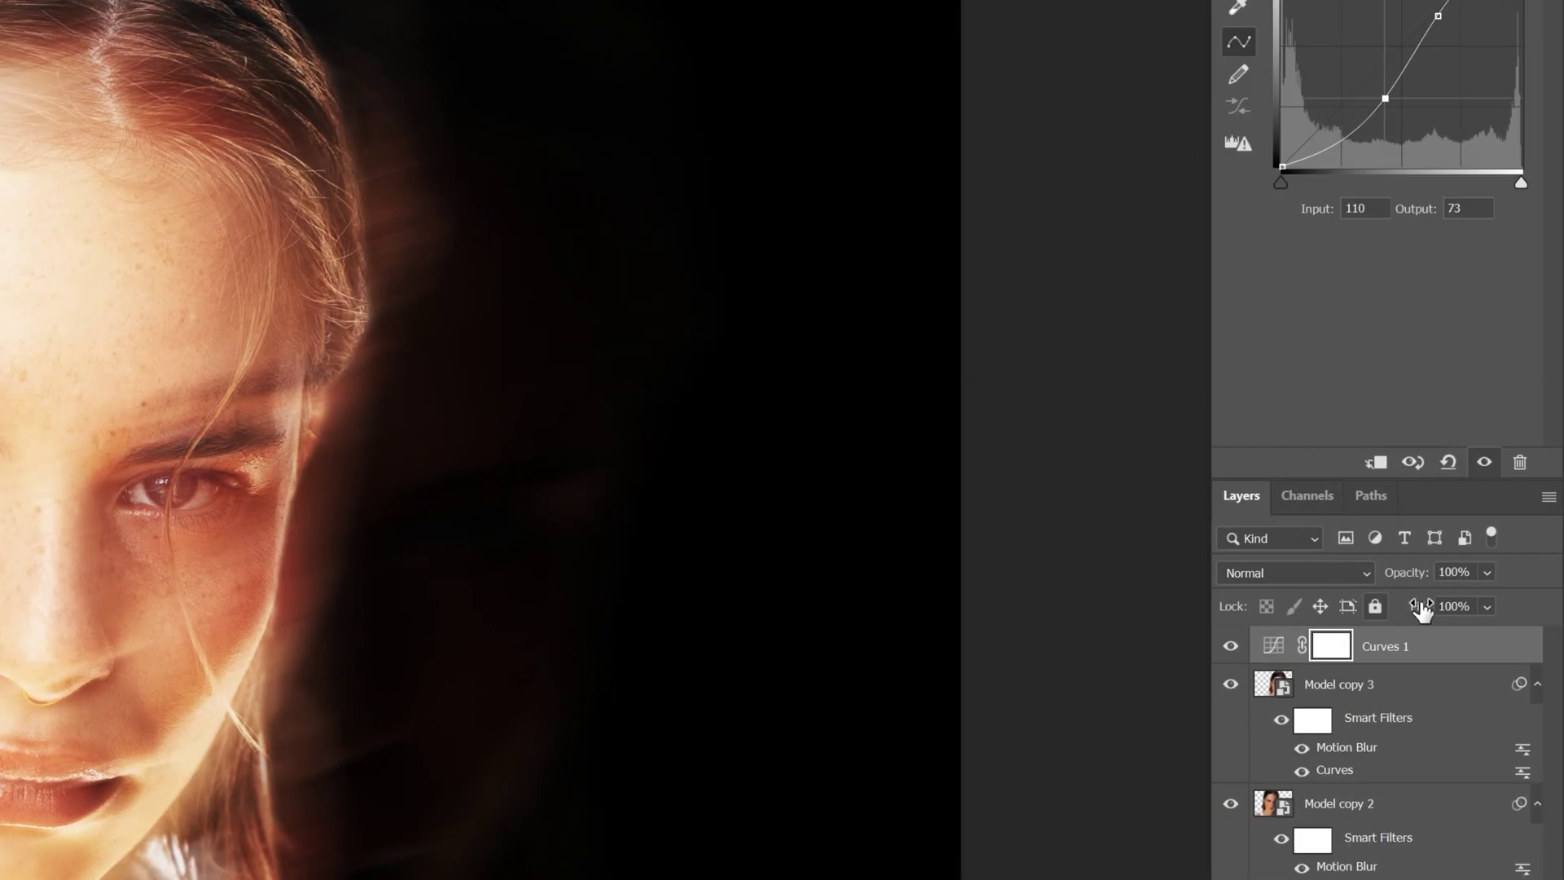
{"action": "left_click_drag", "start_coordinate": [1501, 603], "coordinate": [1481, 603]}
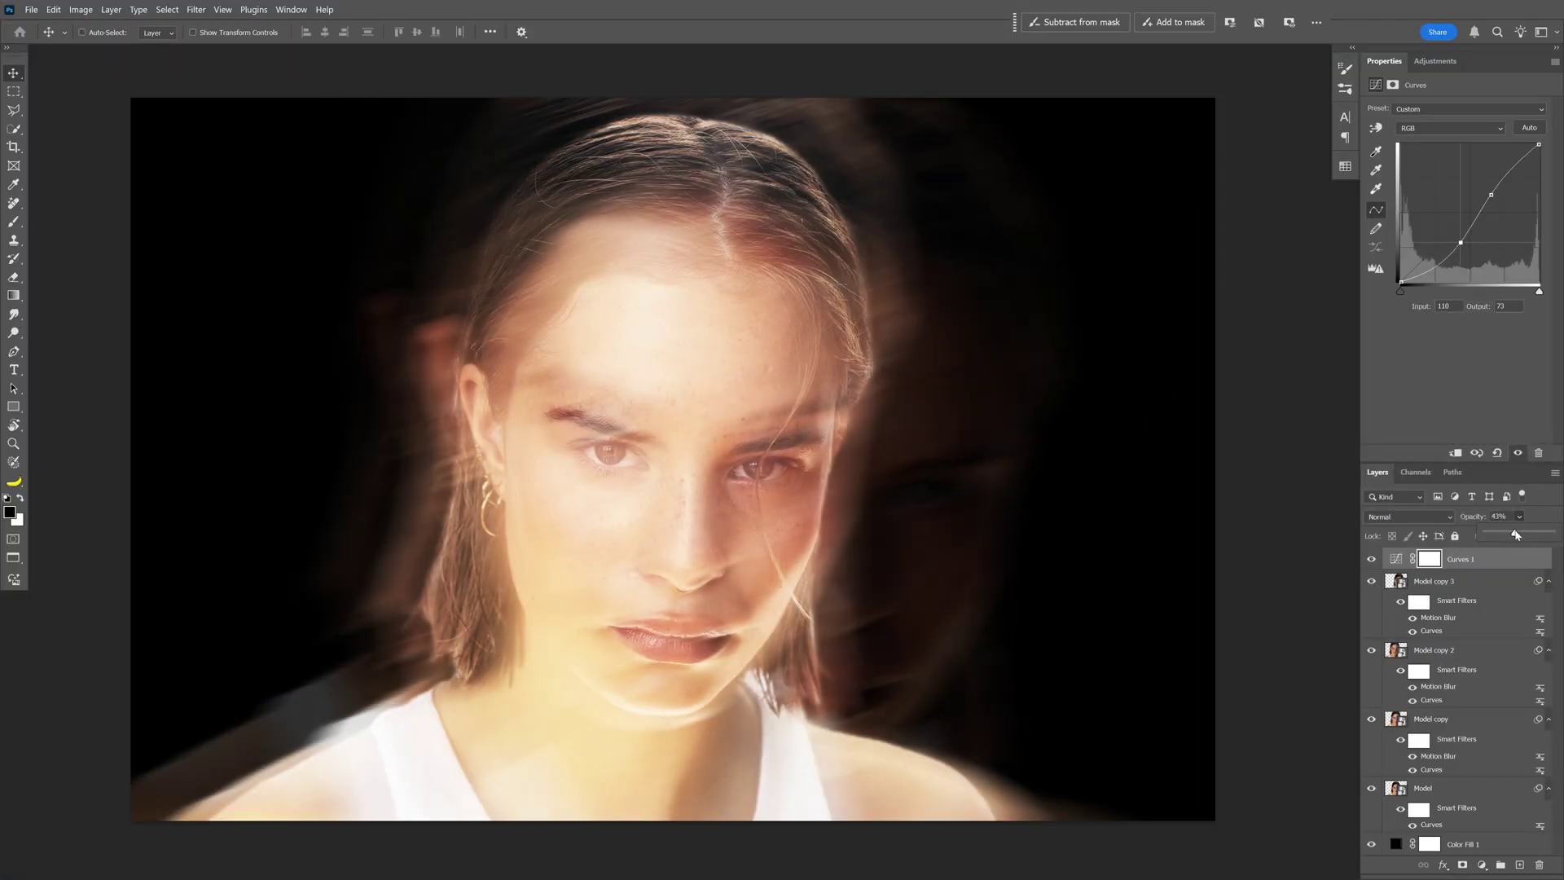
{"action": "left_click_drag", "start_coordinate": [1516, 535], "coordinate": [1513, 535]}
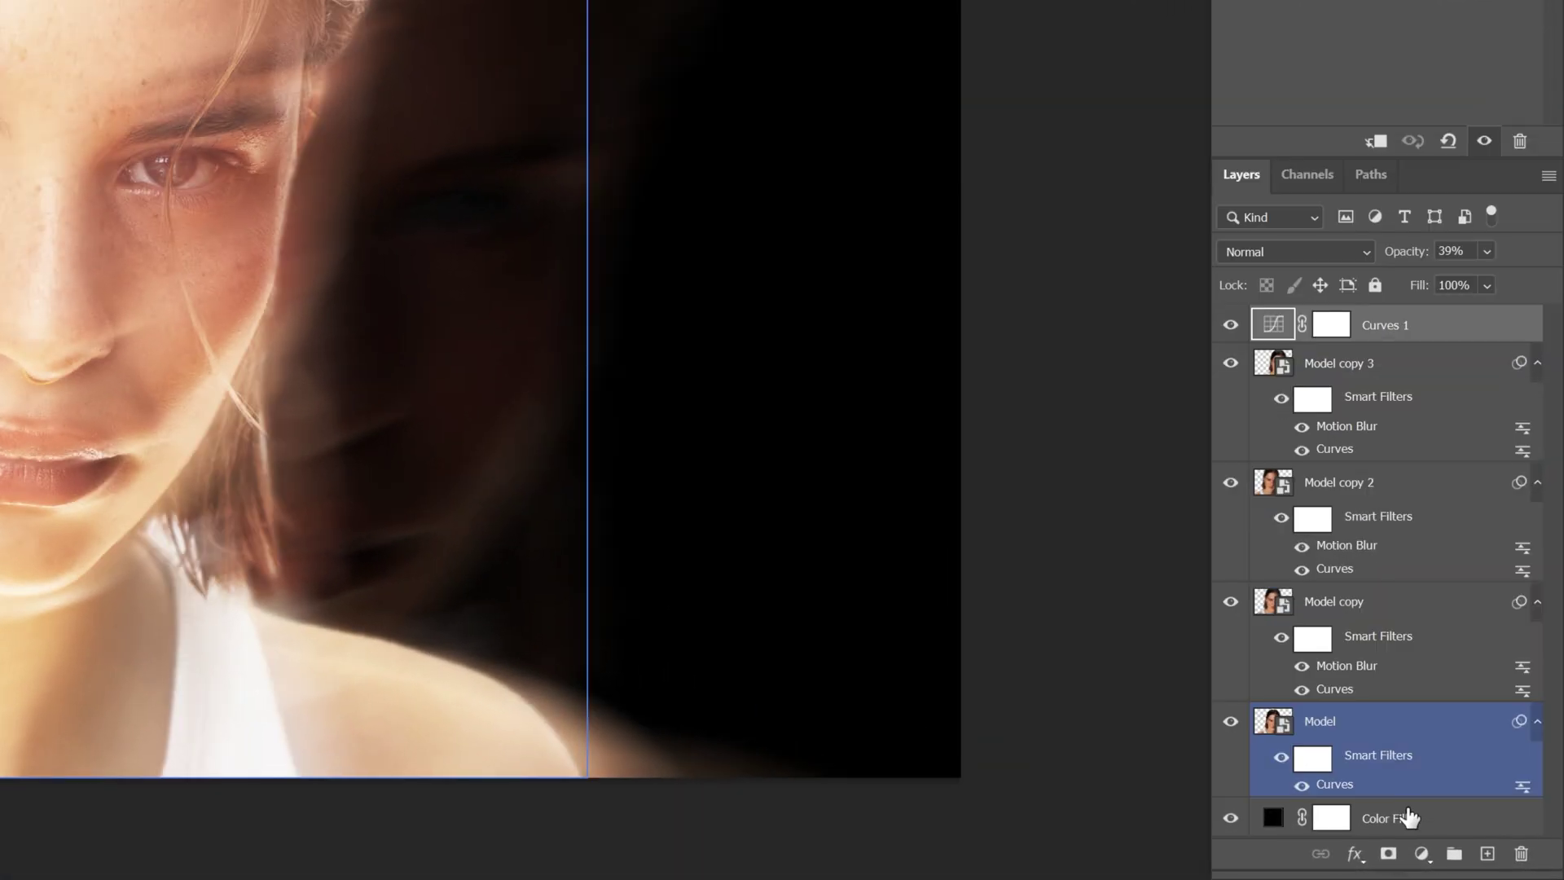
Add a new black Solid Color fill layer, Color Fill 2, on top.
{"action": "left_click", "coordinate": [1482, 866]}
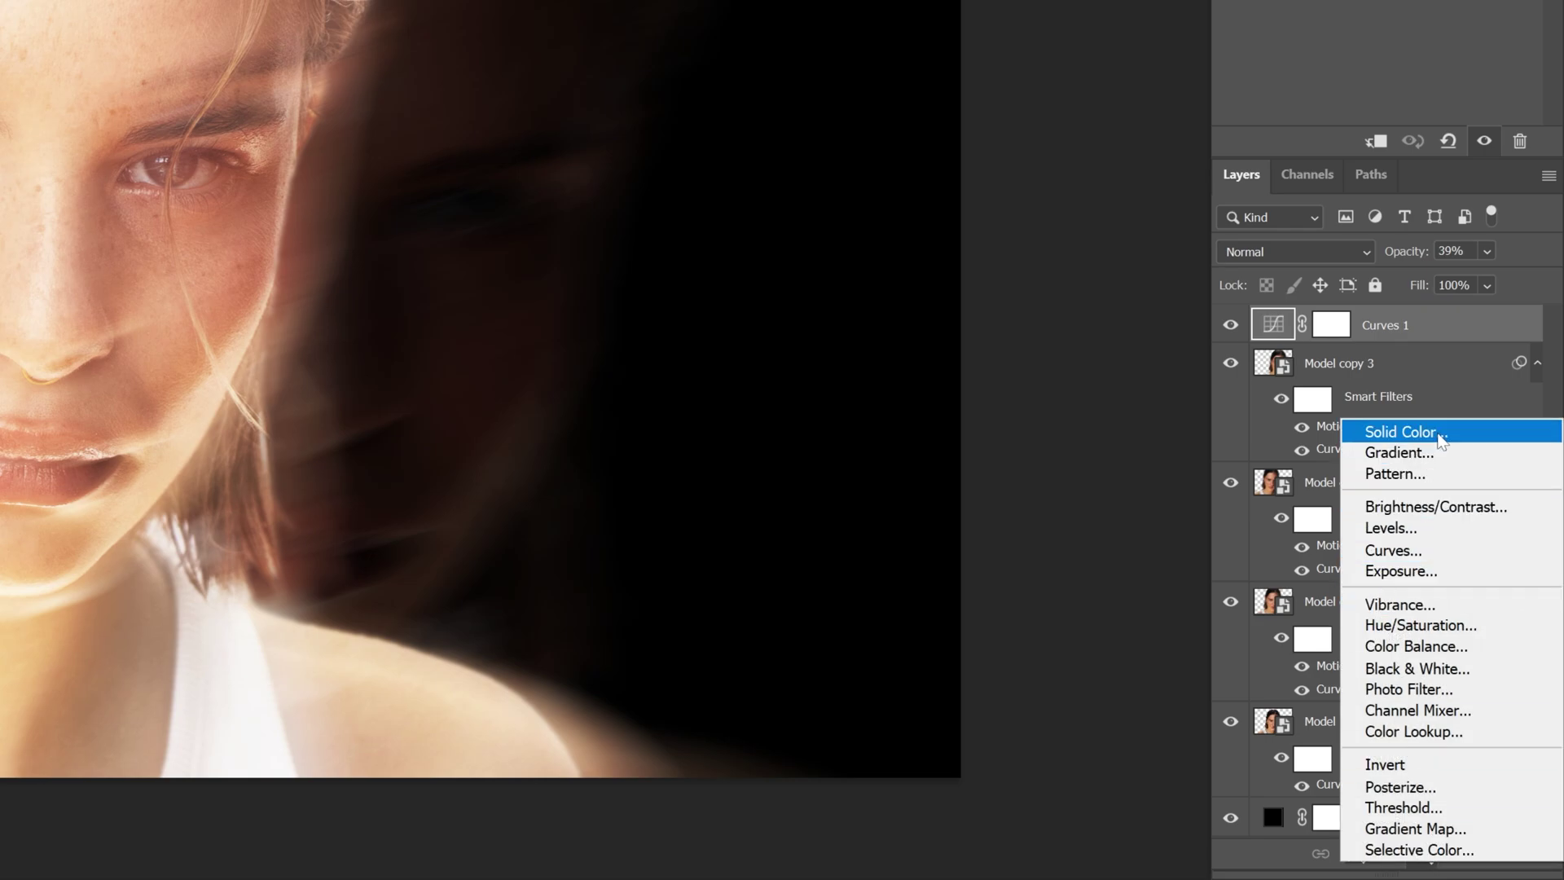
{"action": "left_click", "coordinate": [1406, 432]}
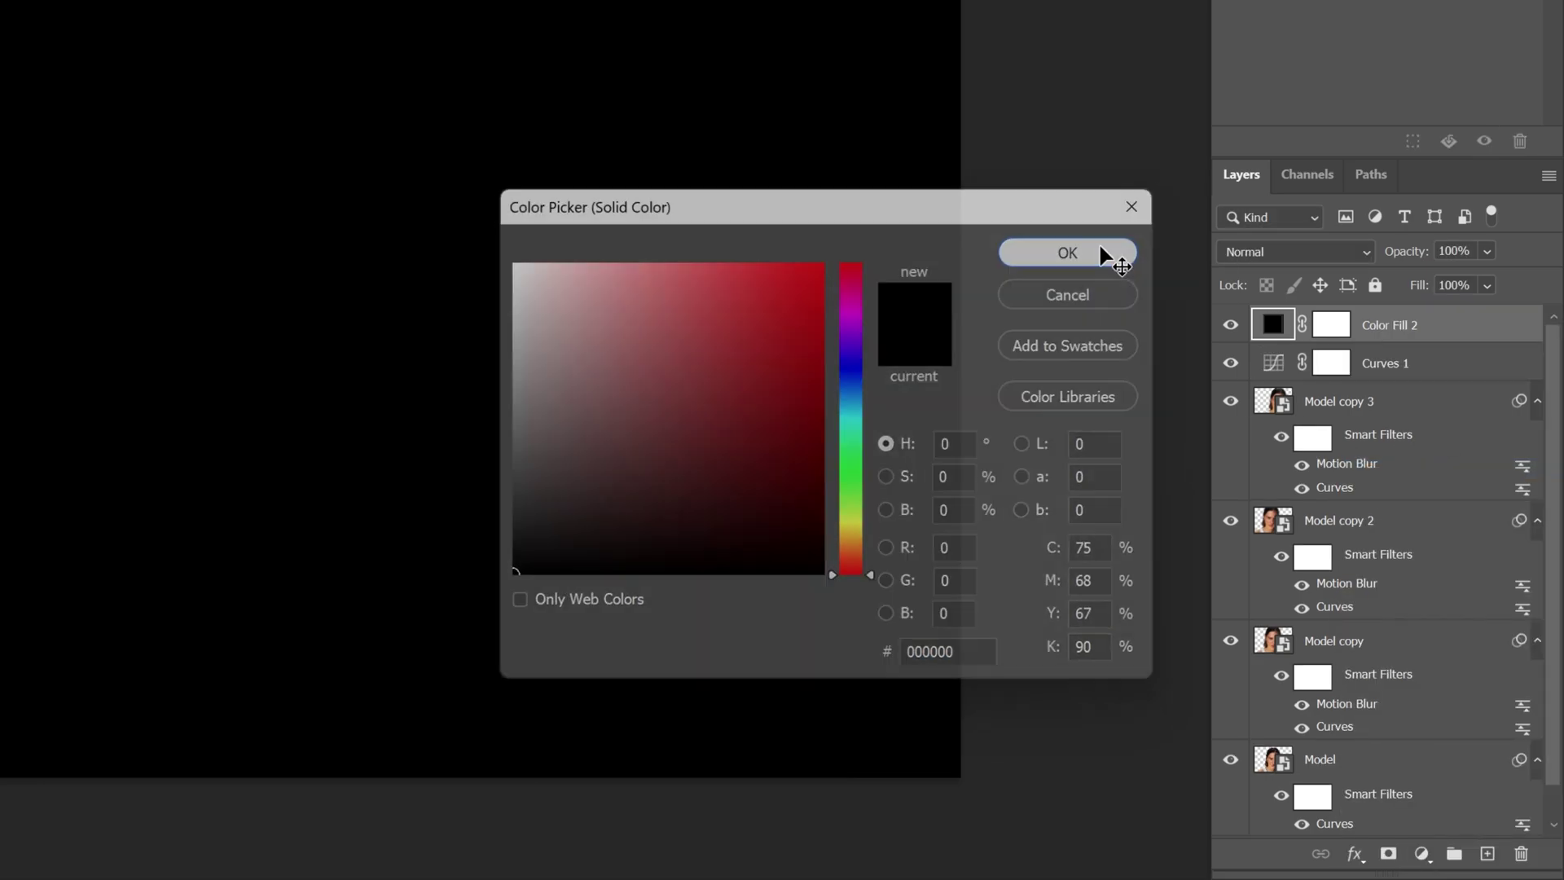
{"action": "left_click", "coordinate": [1100, 251]}
Apply Add Noise at 41.47%, Uniform, to the black fill layer.
{"action": "left_click", "coordinate": [336, 18]}
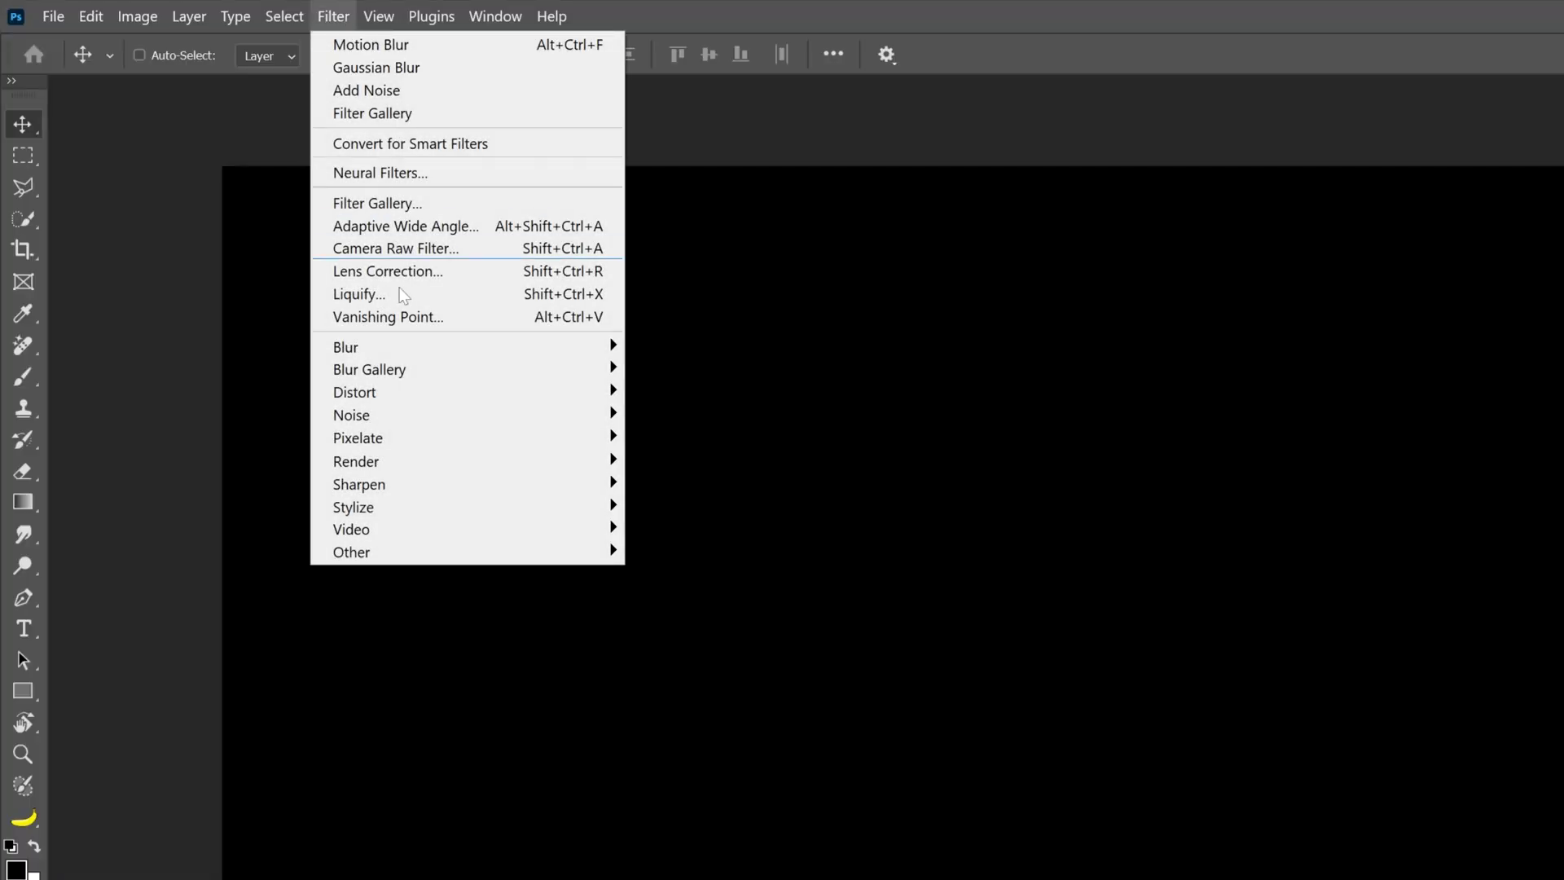
{"action": "mouse_move", "coordinate": [481, 418]}
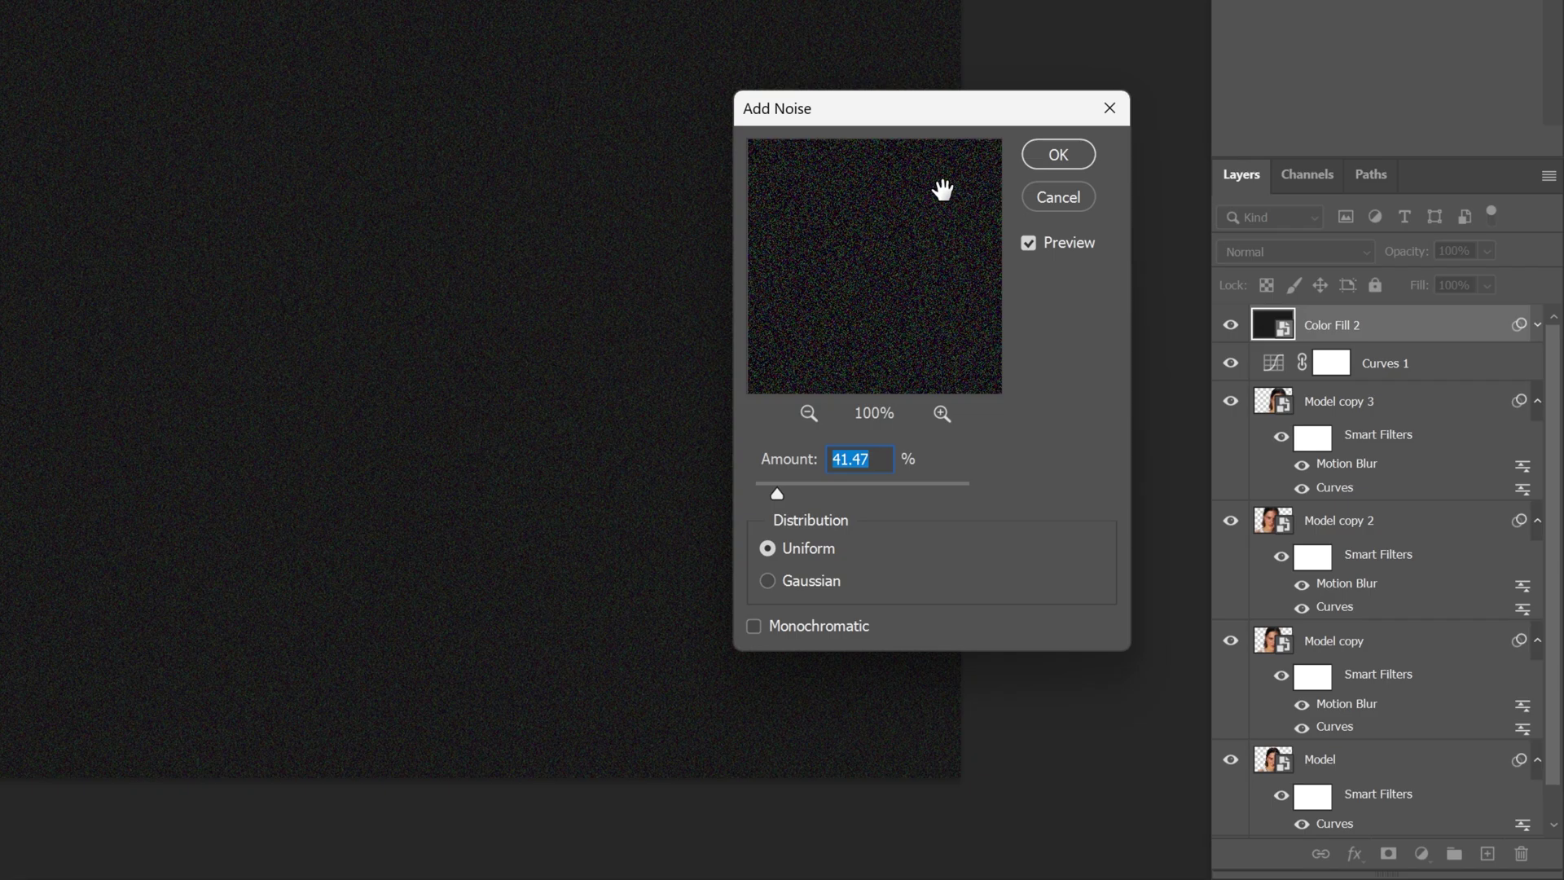
{"action": "left_click", "coordinate": [1058, 155]}
Set Color Fill 2 to Screen, toggle it to compare, and lower Curves 1 to 57% opacity.
{"action": "left_click", "coordinate": [1262, 251]}
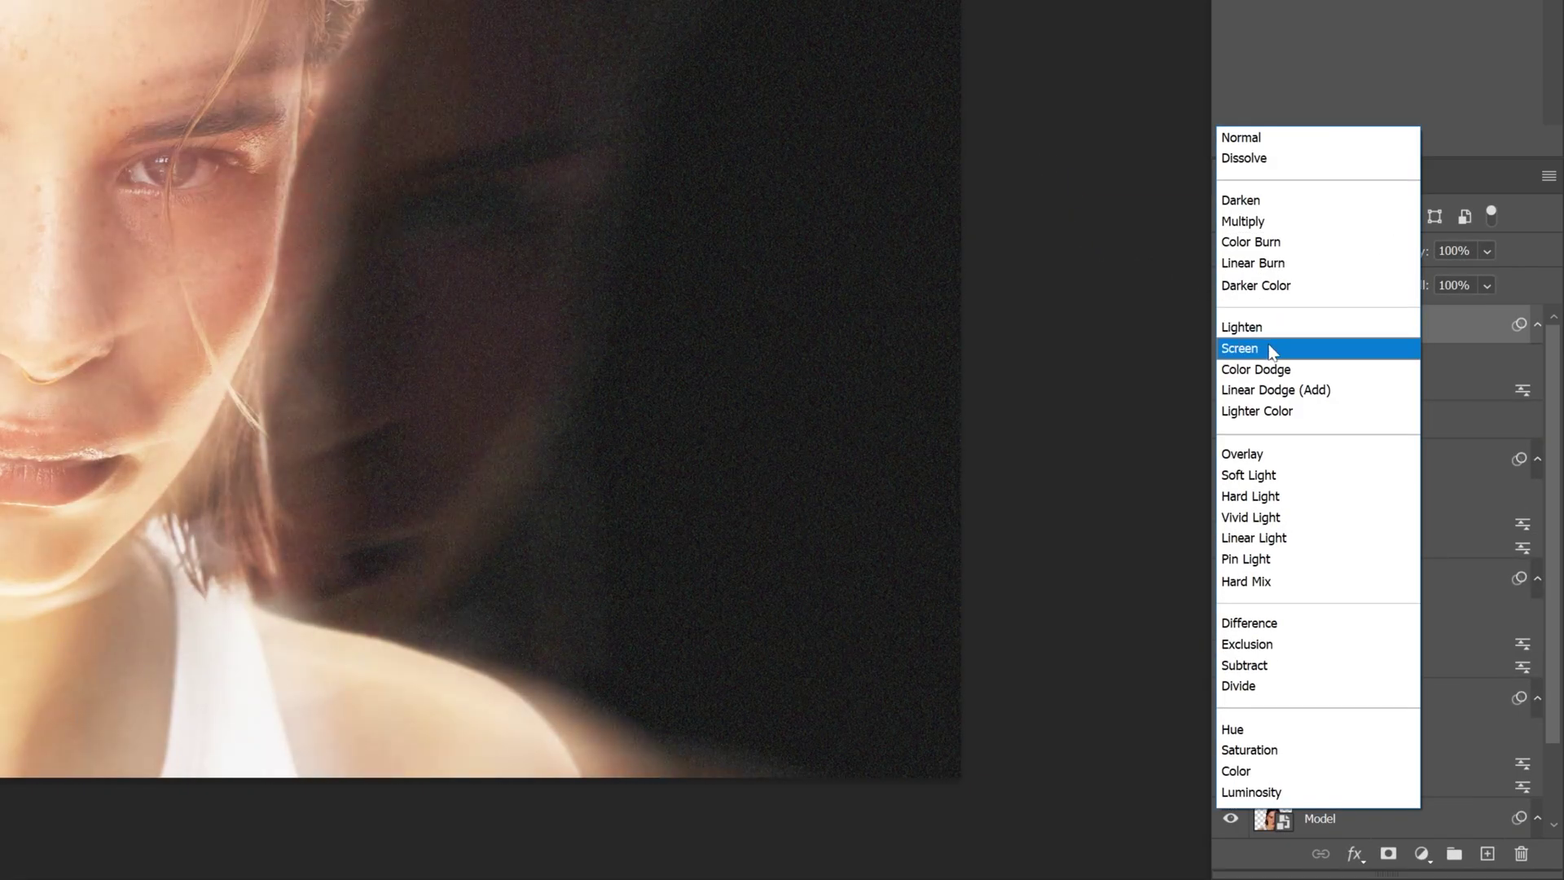
{"action": "left_click", "coordinate": [1241, 348]}
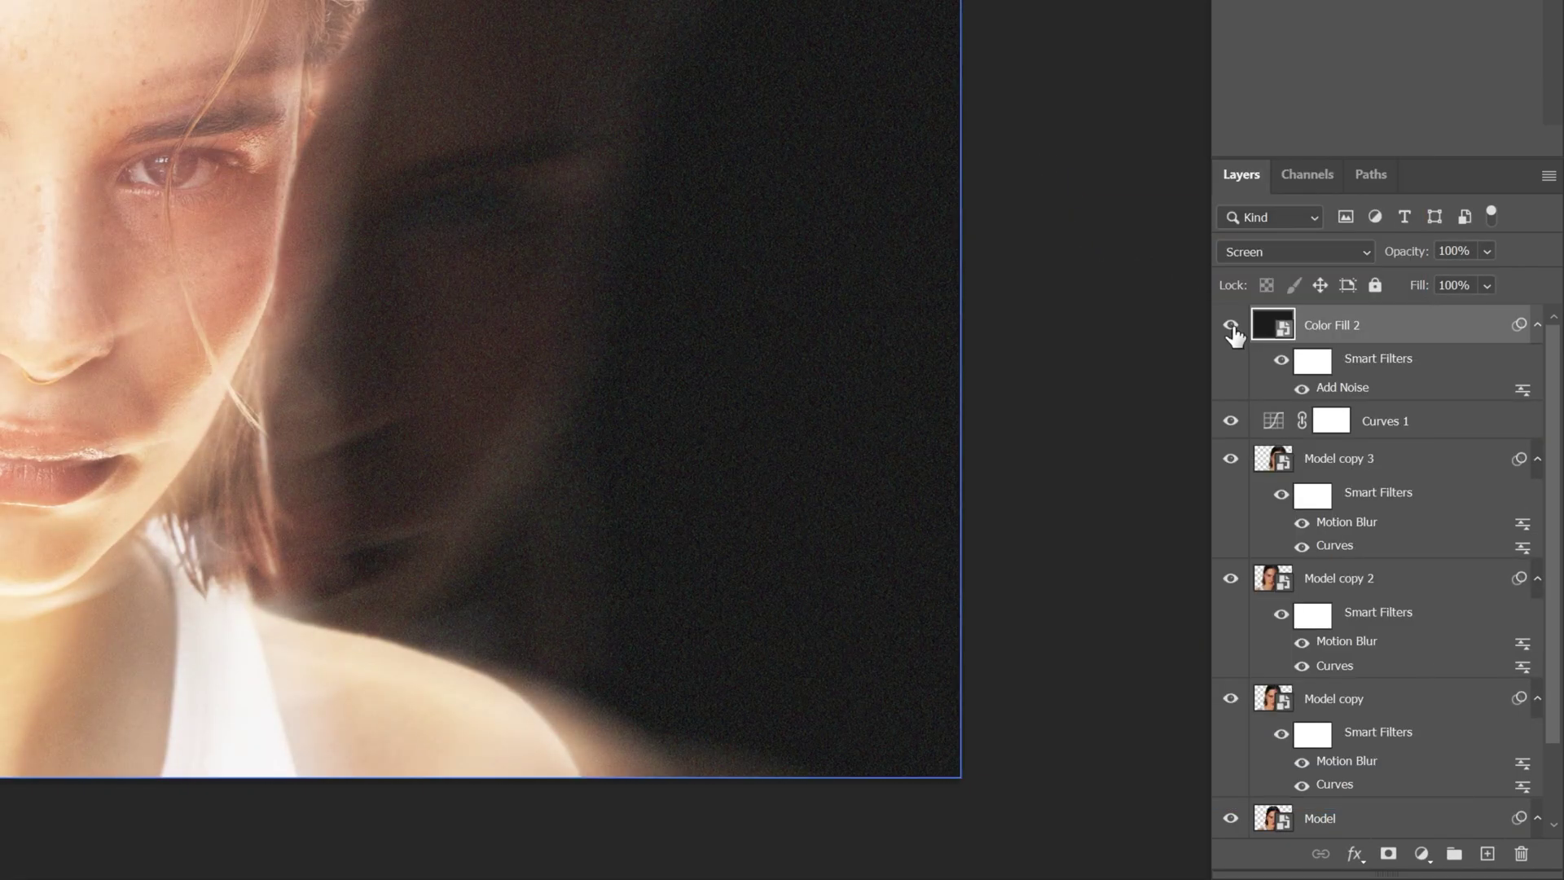
{"action": "left_click", "coordinate": [1372, 561]}
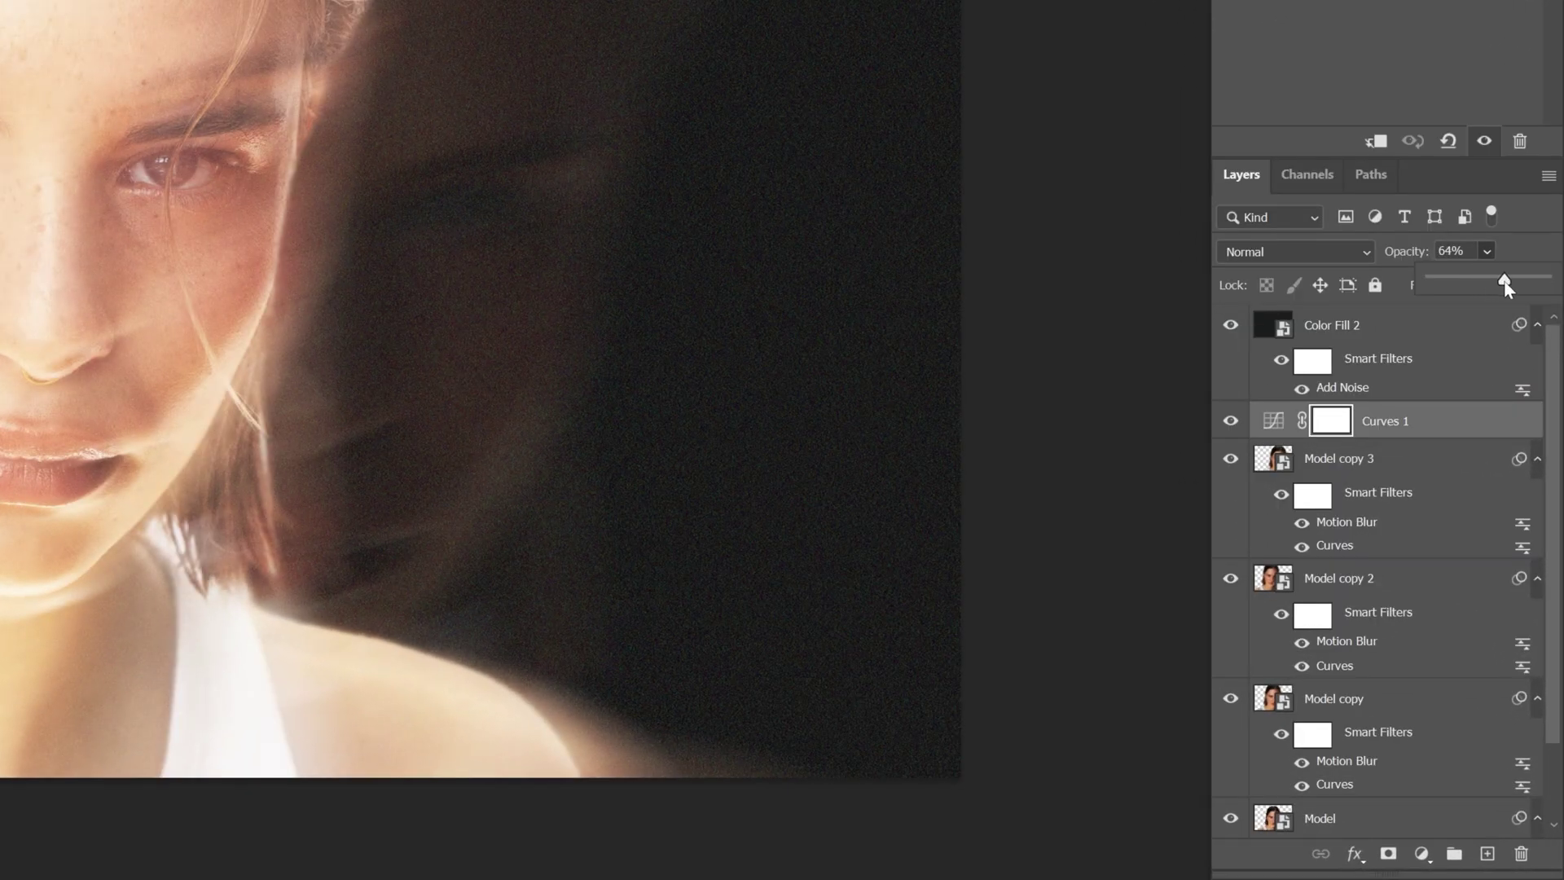
{"action": "left_click_drag", "start_coordinate": [1505, 285], "coordinate": [1497, 285]}
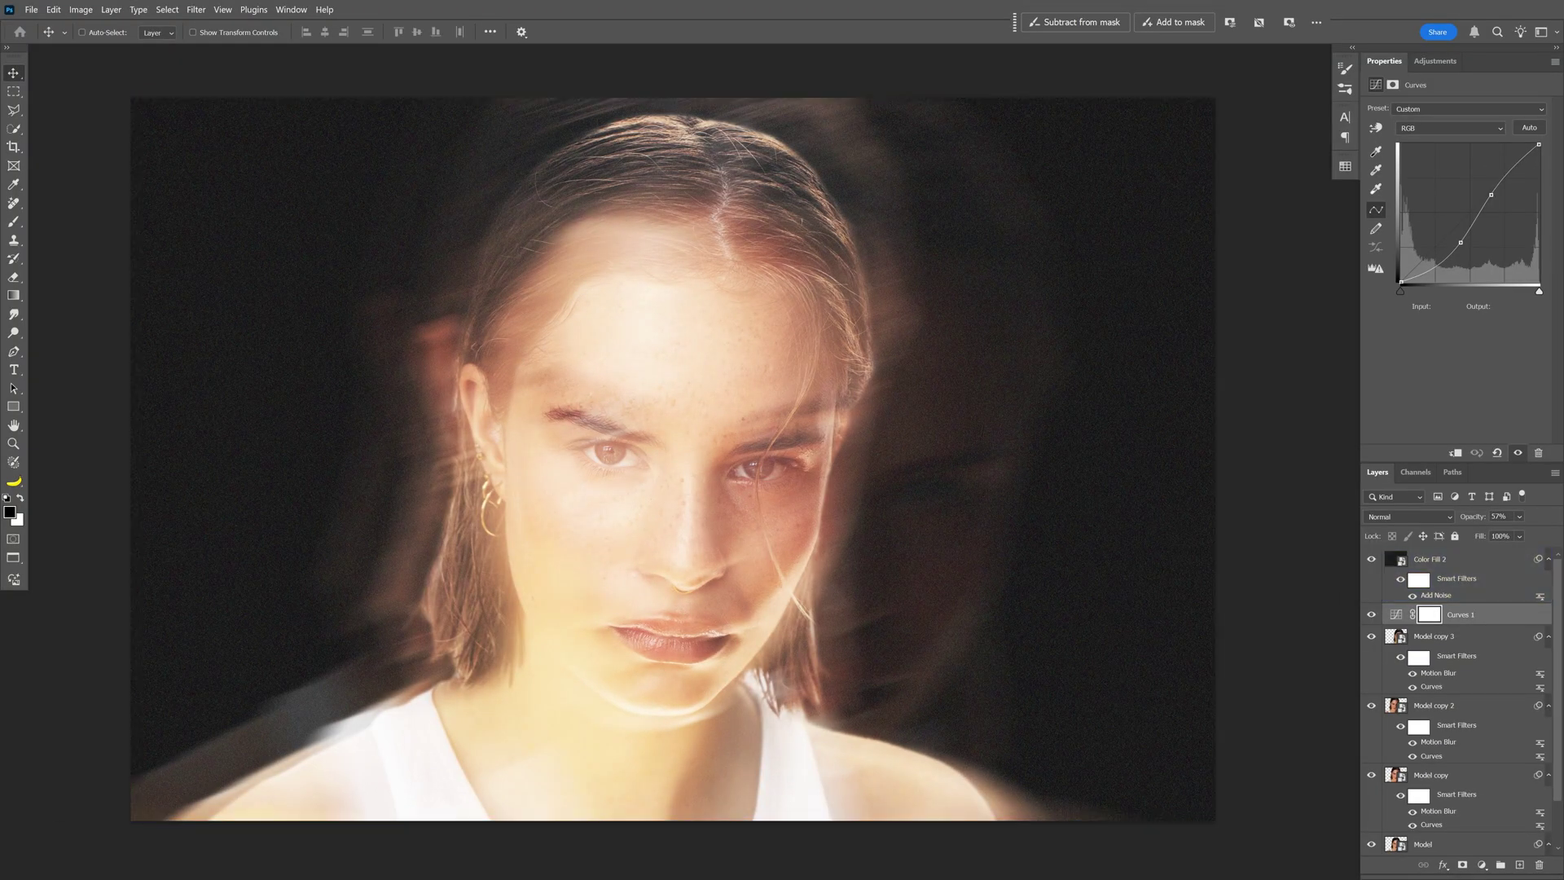